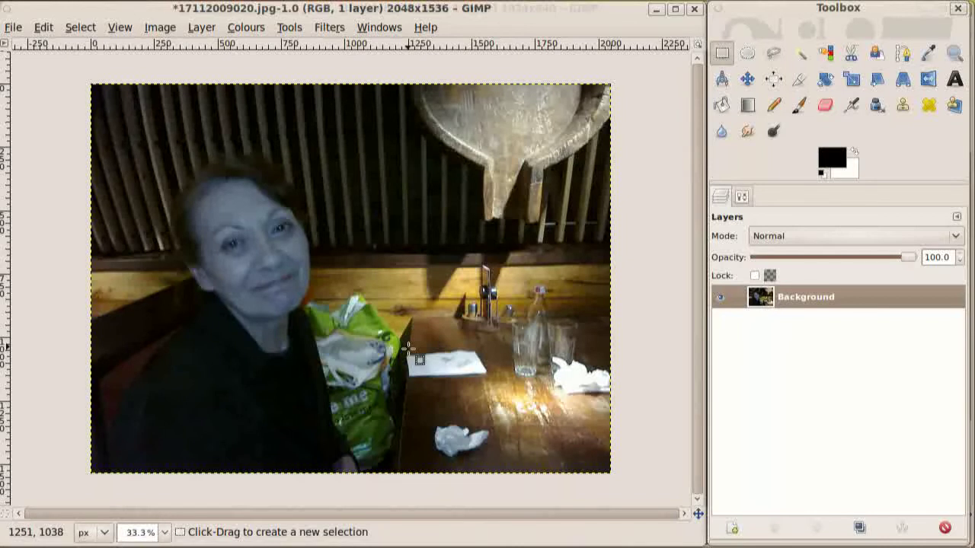
Trace a path from the photo's bottom-left corner up her left side and shoulder, around her head
left_click(907, 60)
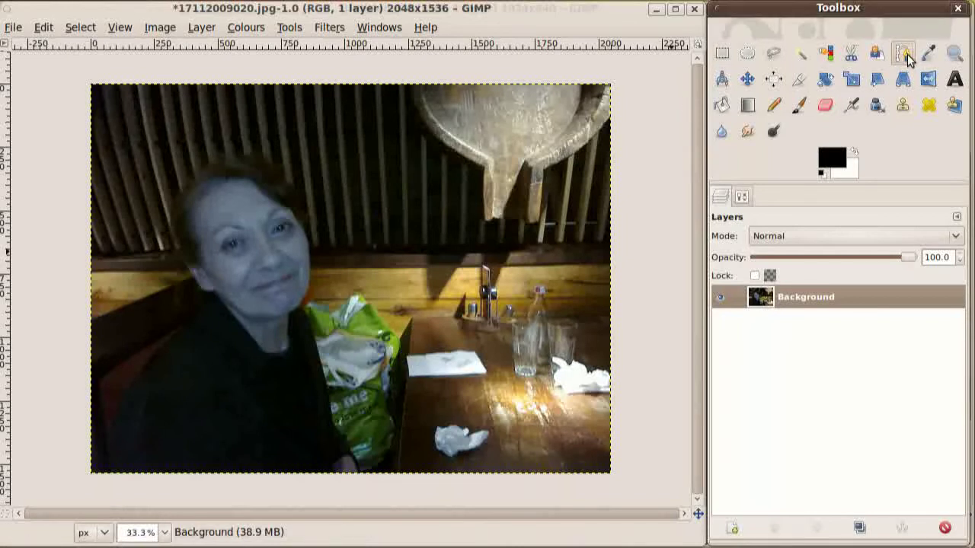
left_click(108, 469)
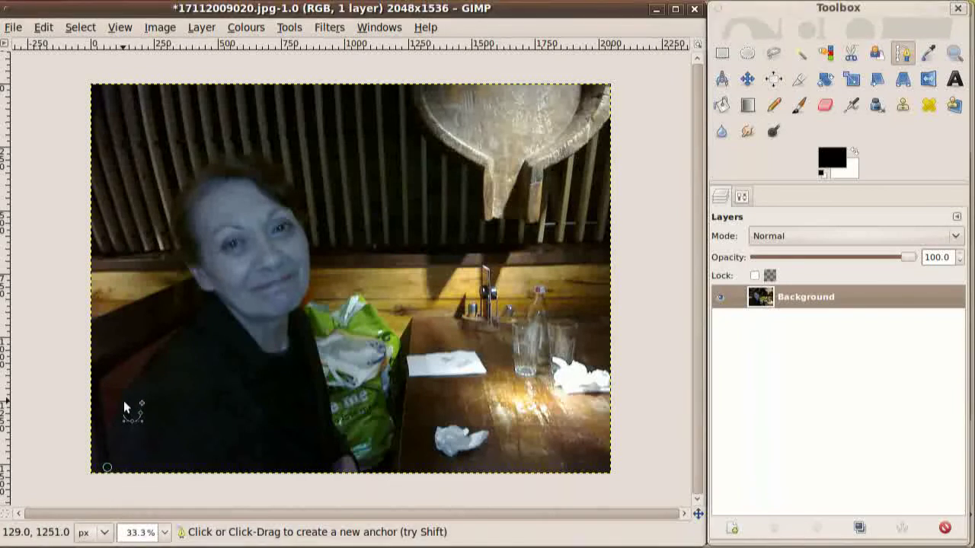
left_click_drag(123, 398, 135, 373)
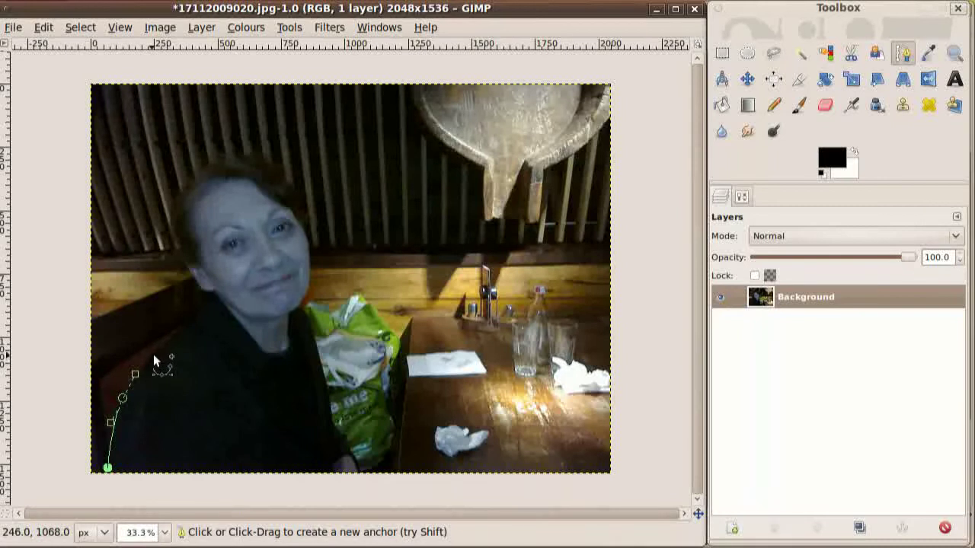
left_click_drag(166, 339, 209, 299)
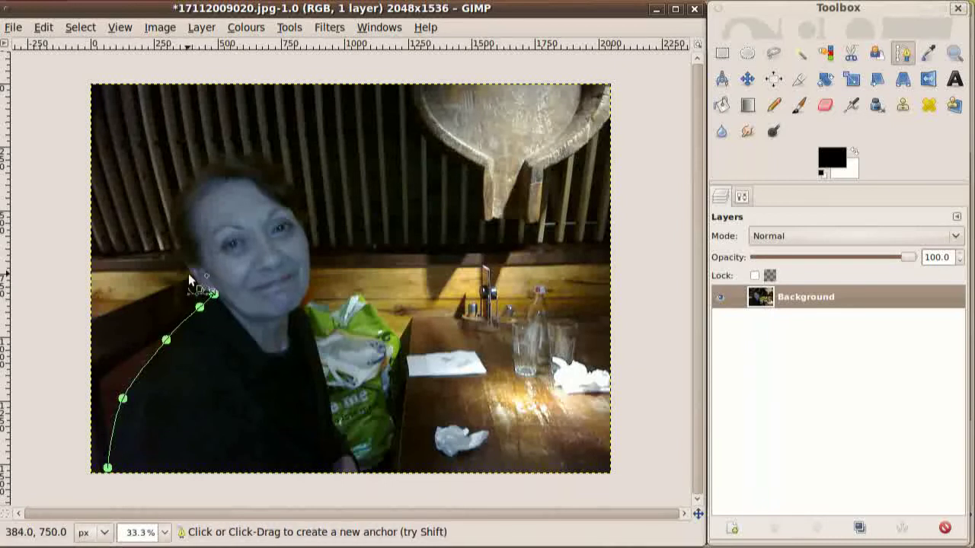
left_click_drag(189, 272, 184, 263)
left_click_drag(174, 233, 206, 172)
left_click_drag(195, 177, 278, 179)
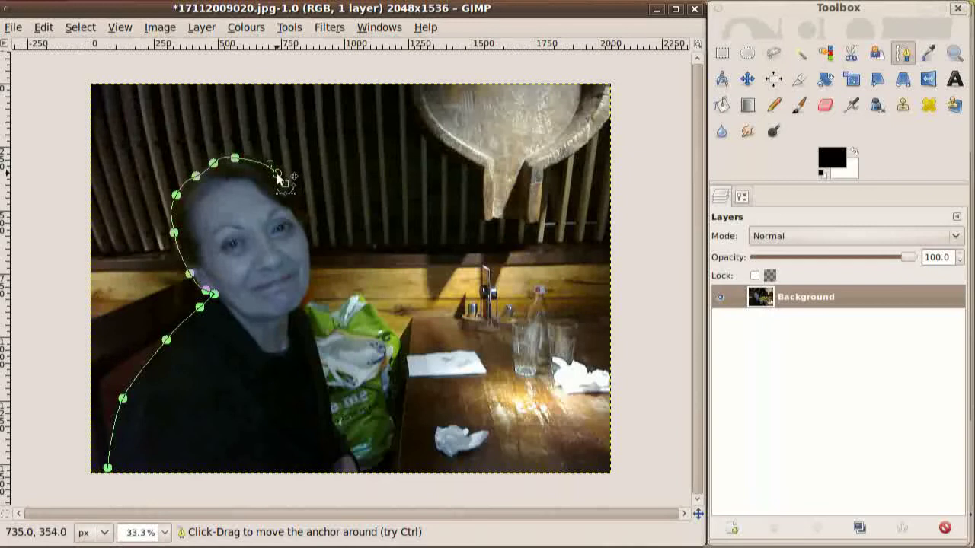
left_click_drag(302, 211, 312, 260)
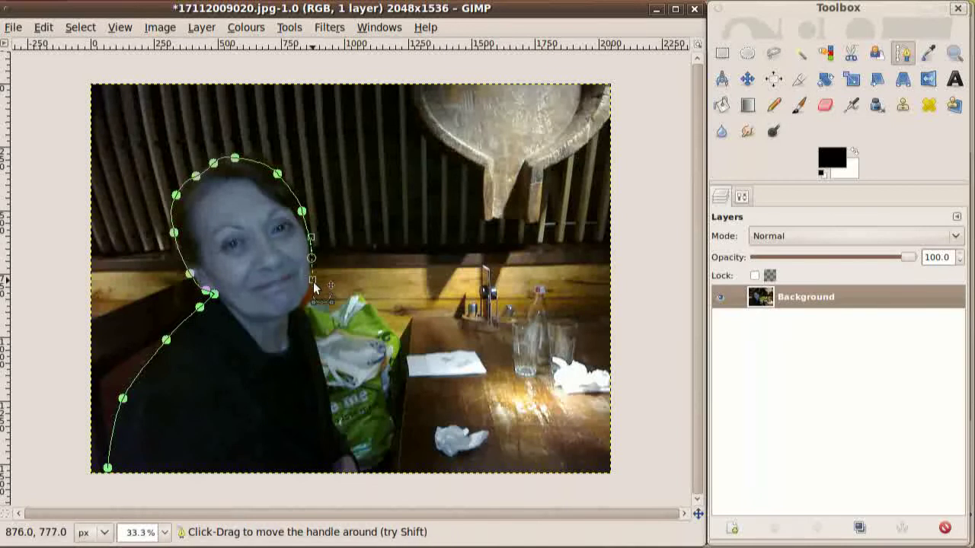
Continue the path past her cheek and chin, down beside the bag and arm to the bottom edge
left_click(306, 289)
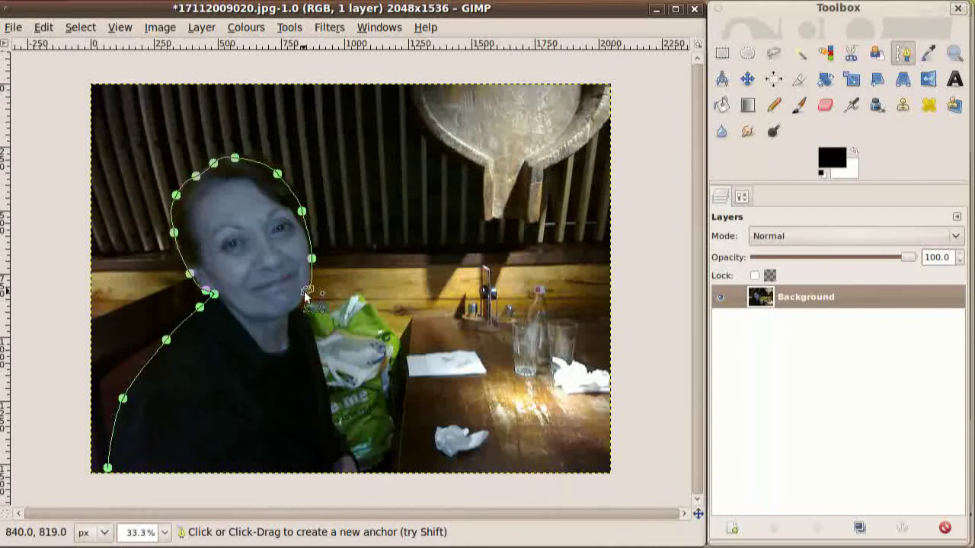
left_click(311, 259)
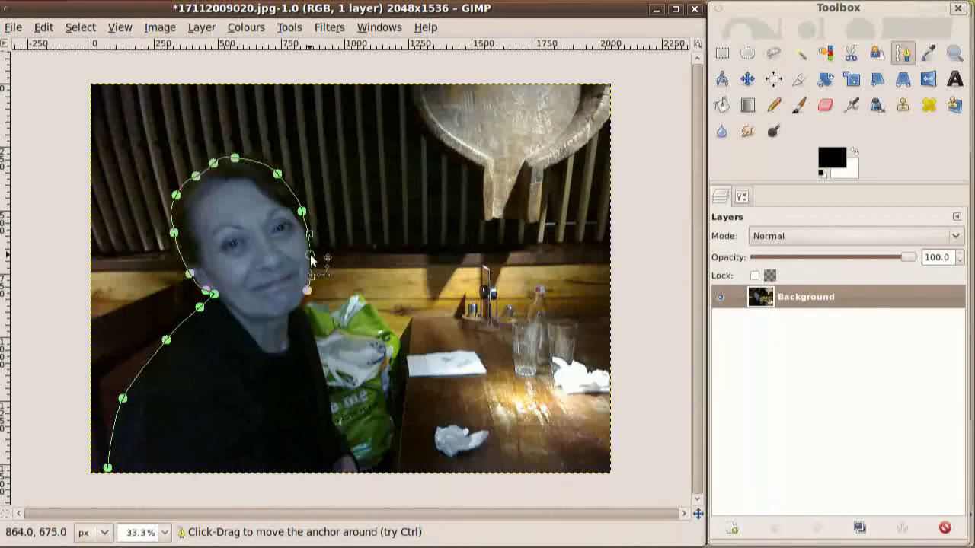
left_click(307, 290)
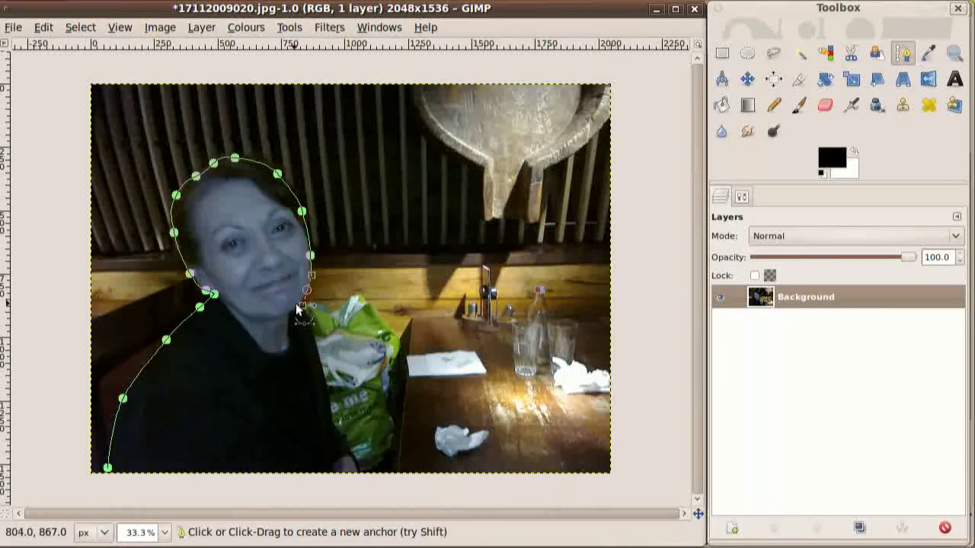
left_click(295, 307)
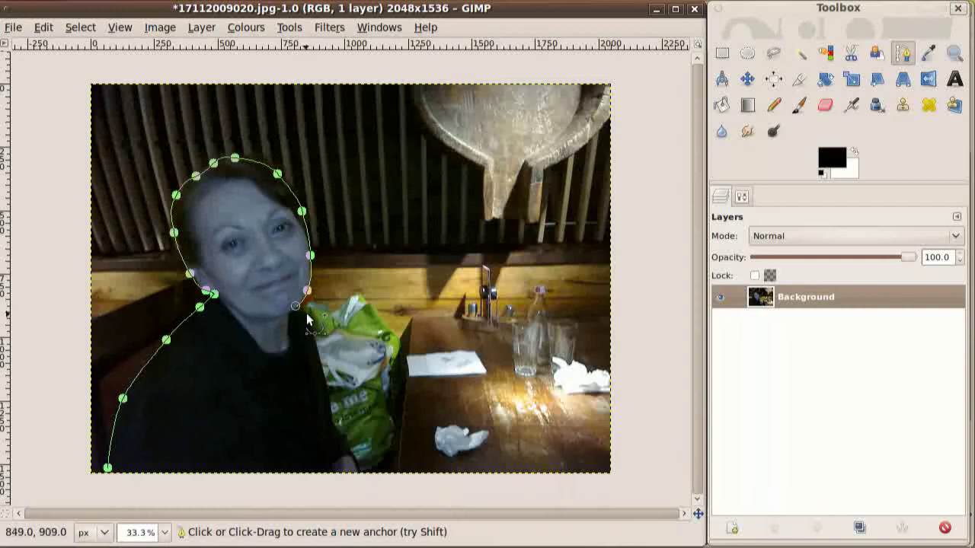
left_click(304, 311)
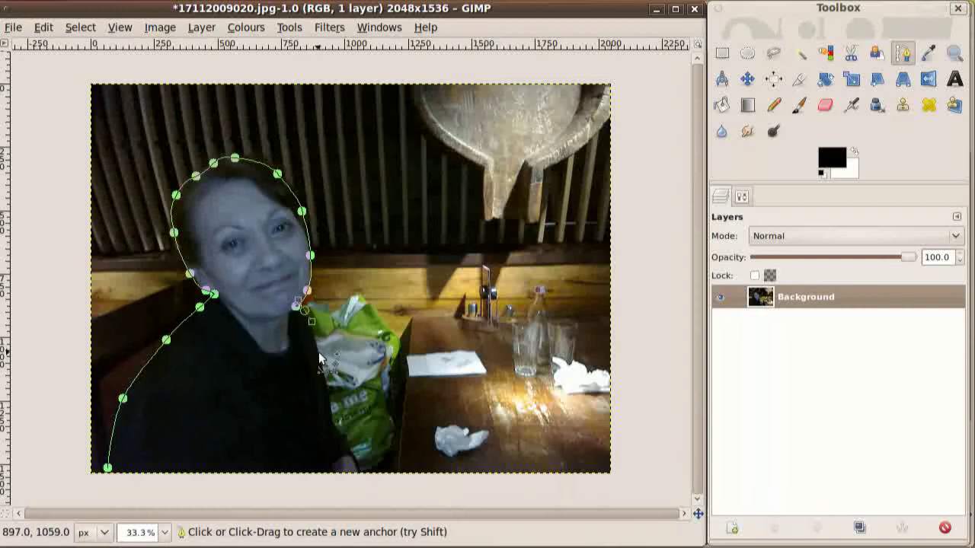
left_click(320, 355)
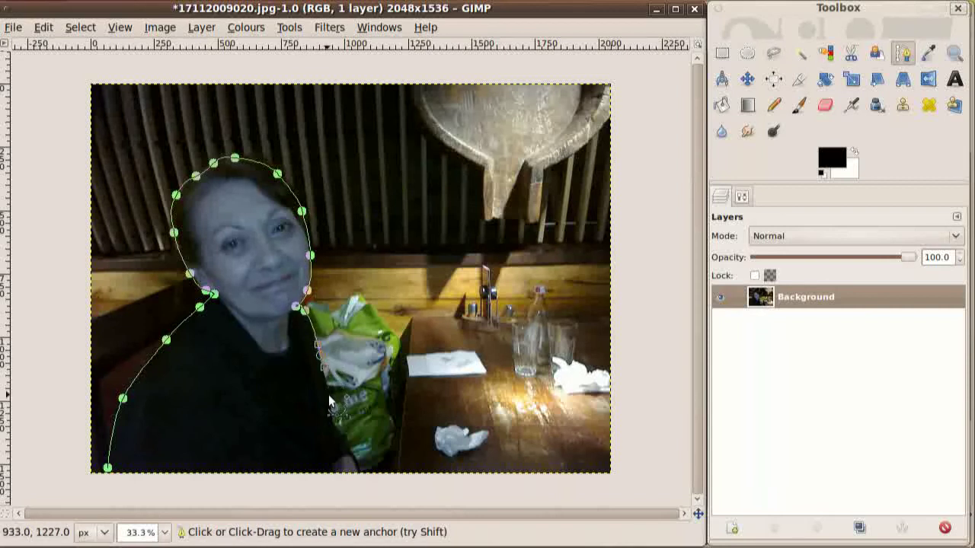
left_click(328, 395)
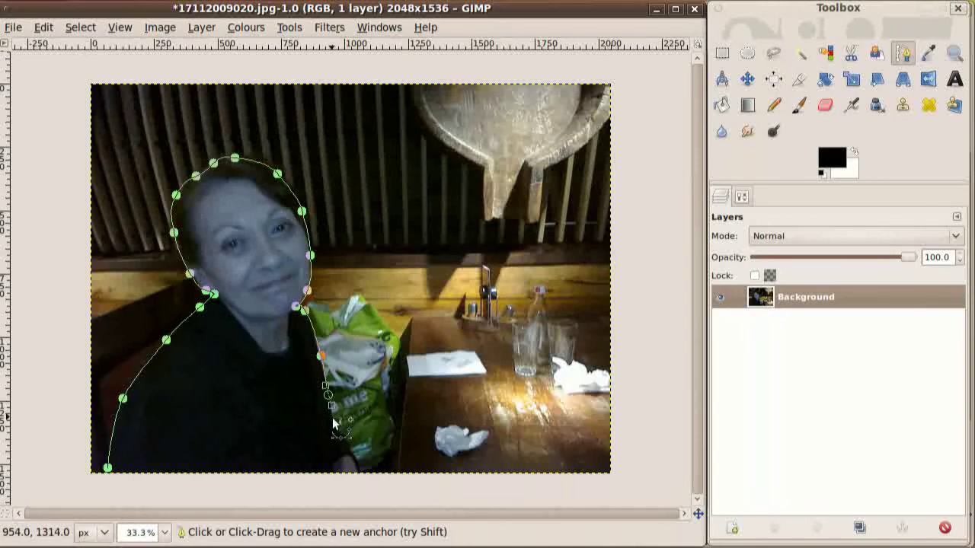
left_click(333, 421)
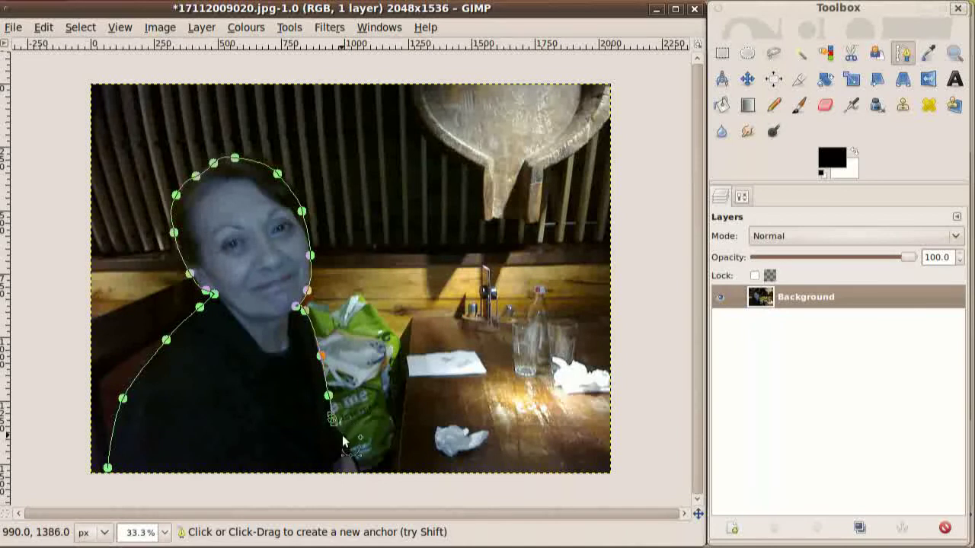
left_click(359, 461)
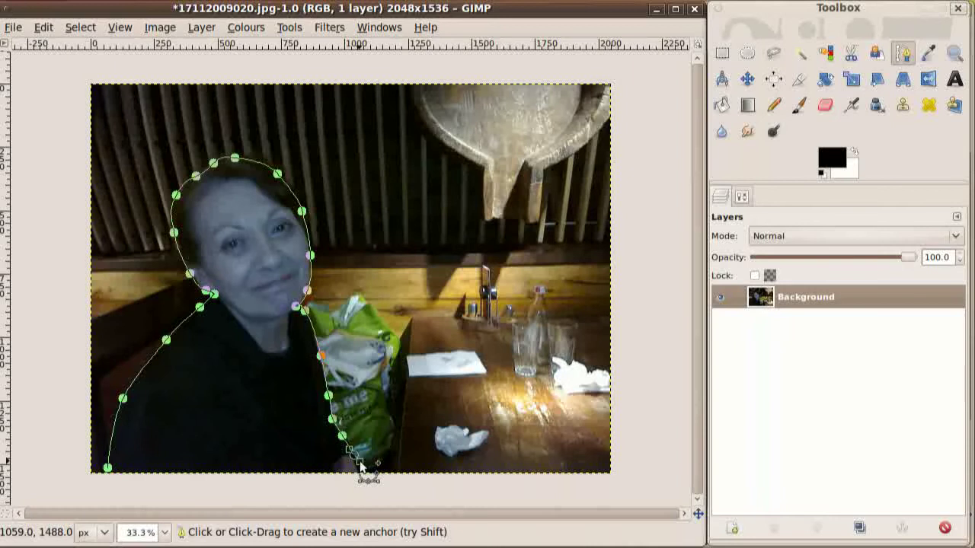
left_click(360, 469)
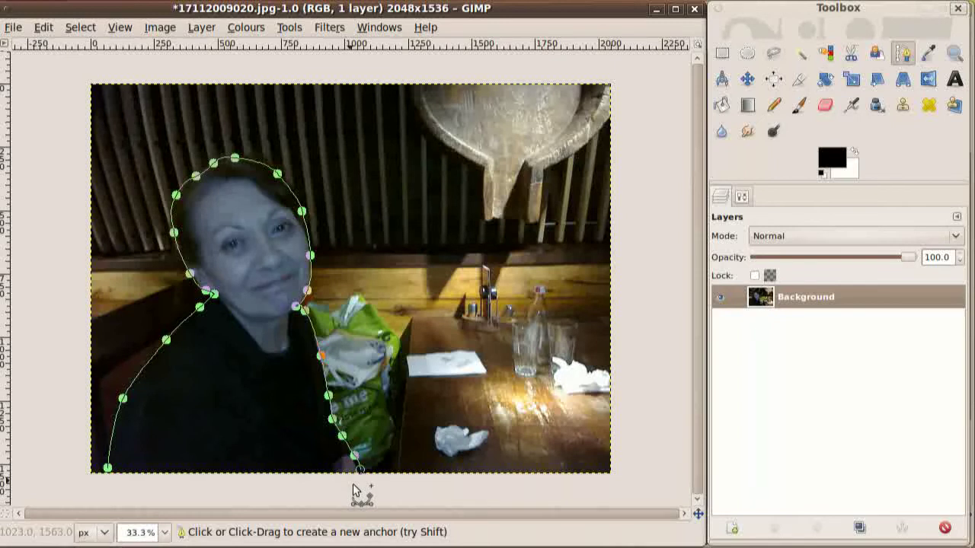
Run the path left beneath the photo's bottom edge and join it to the starting anchor
left_click(355, 488)
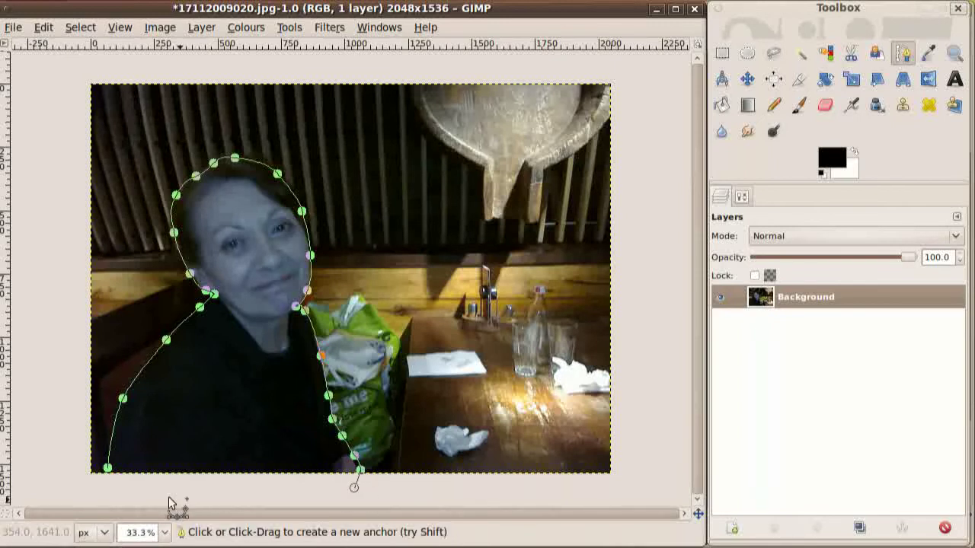
left_click(110, 487)
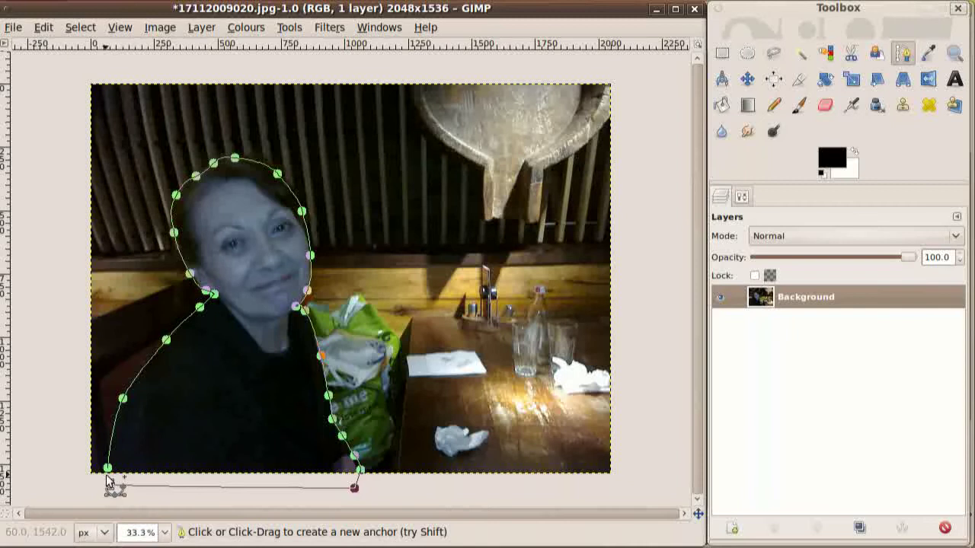
left_click(42, 489)
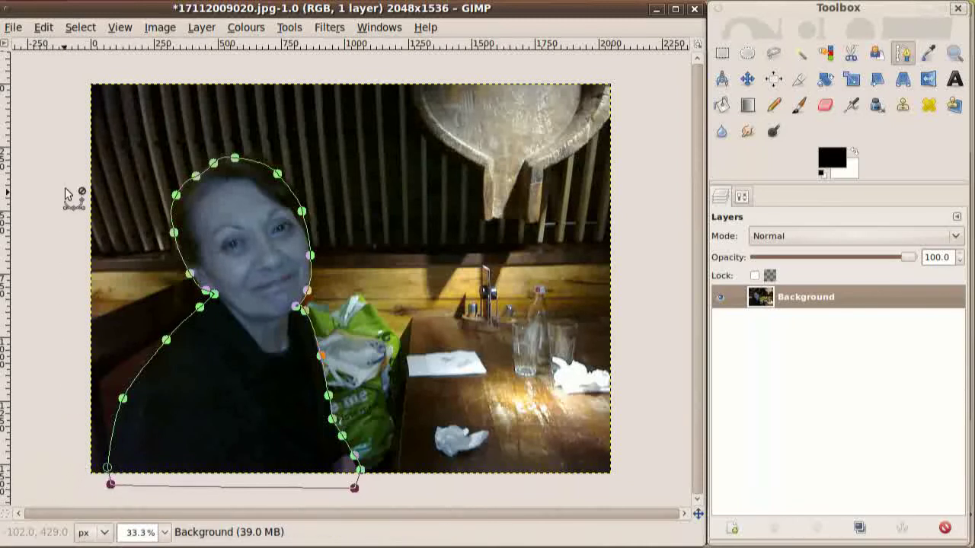
Convert the traced path into a selection and copy the woman
left_click(74, 29)
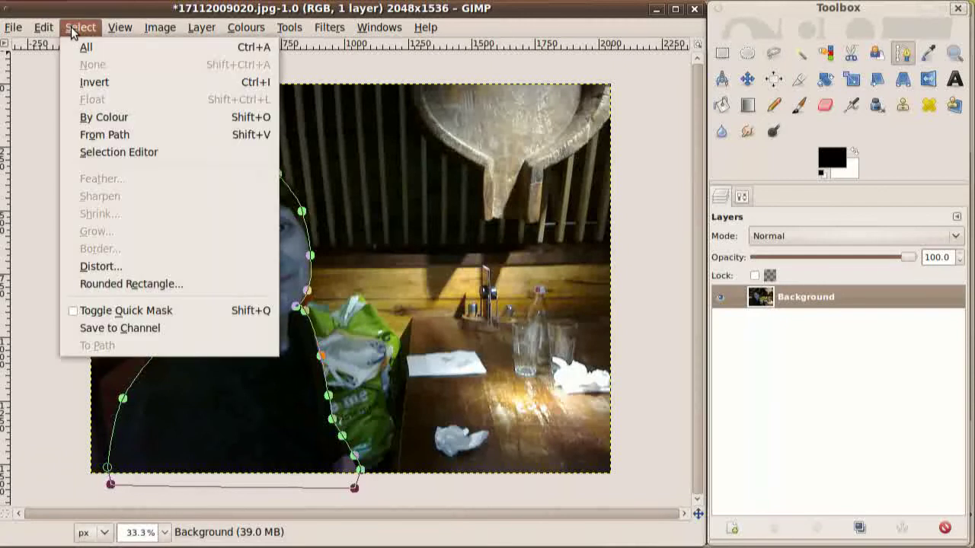
left_click(99, 140)
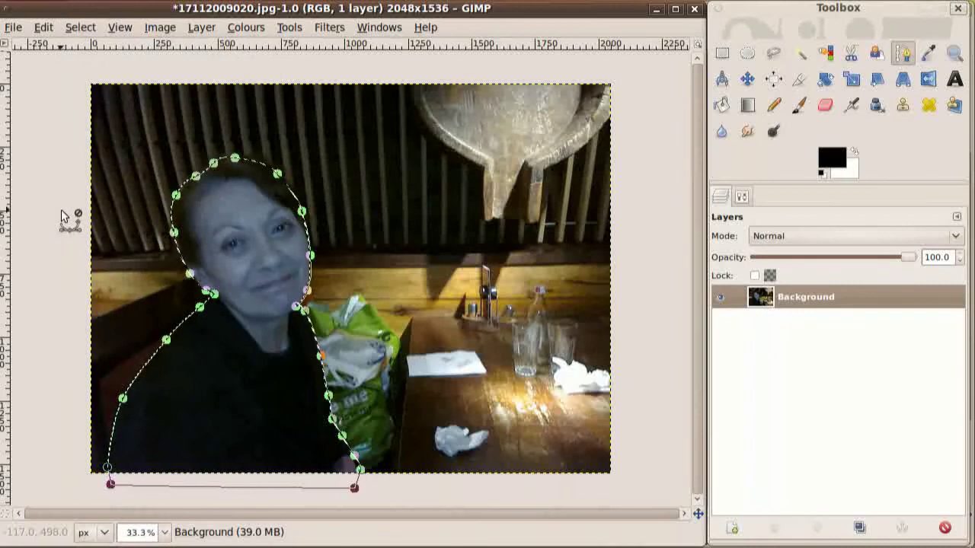
left_click(51, 28)
left_click(70, 145)
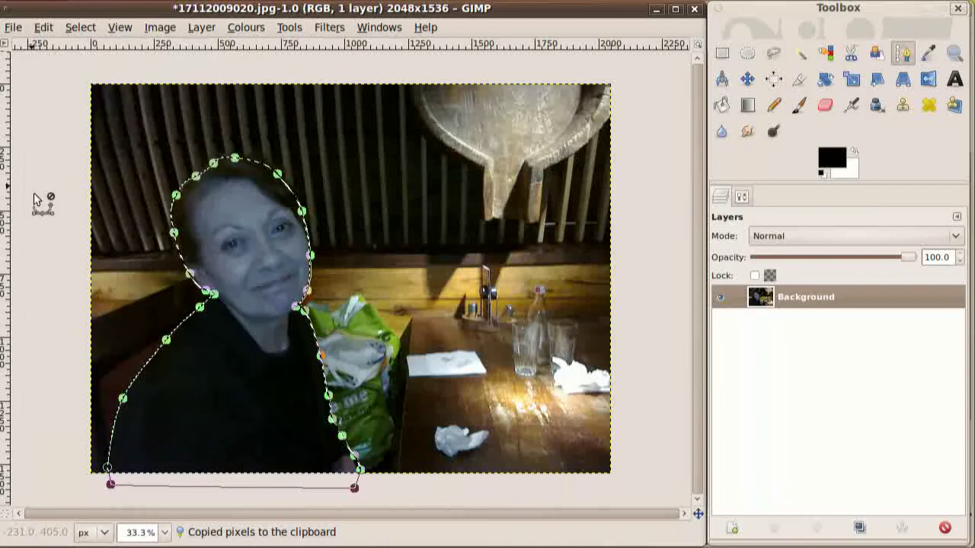
Paste the woman onto a new Pasted Layer and hide the Background layer
left_click(77, 28)
mouse_move(44, 28)
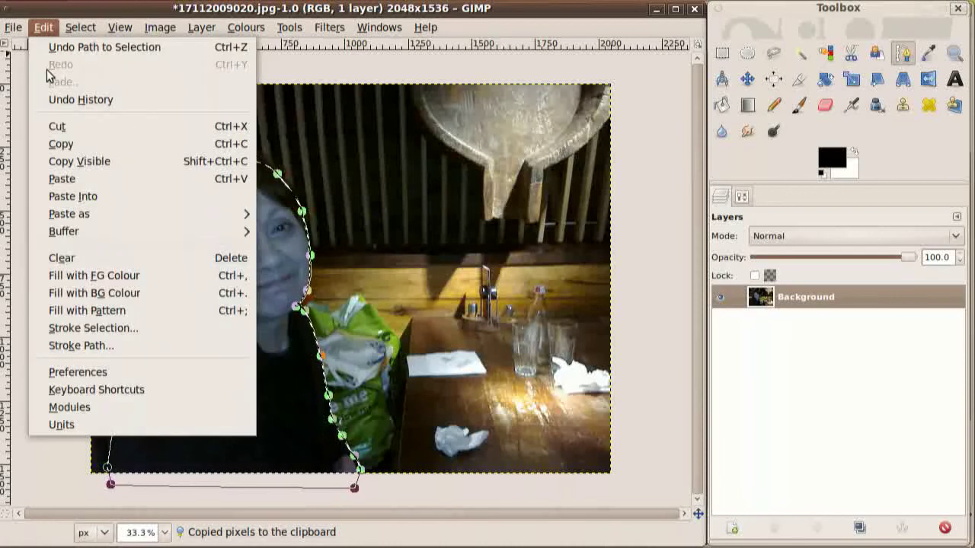
left_click(59, 179)
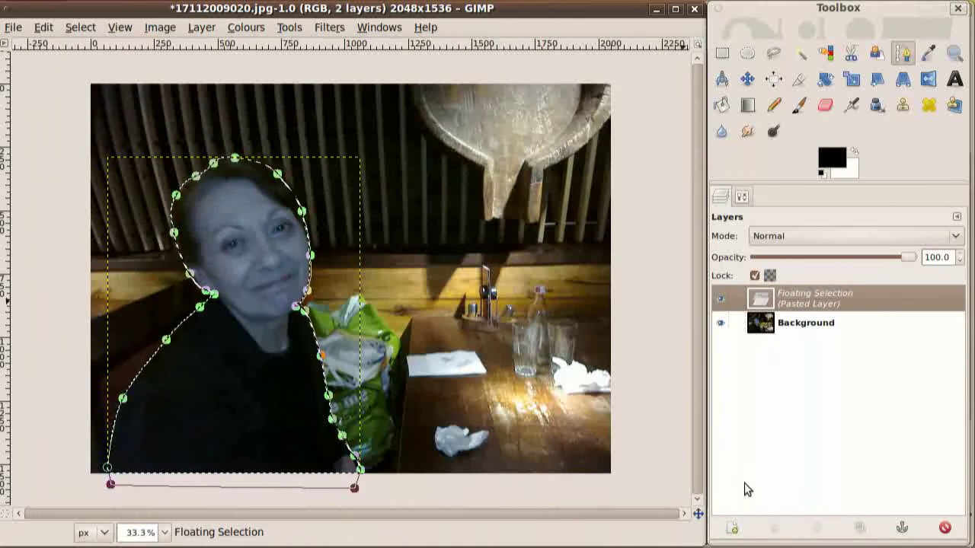
left_click(737, 530)
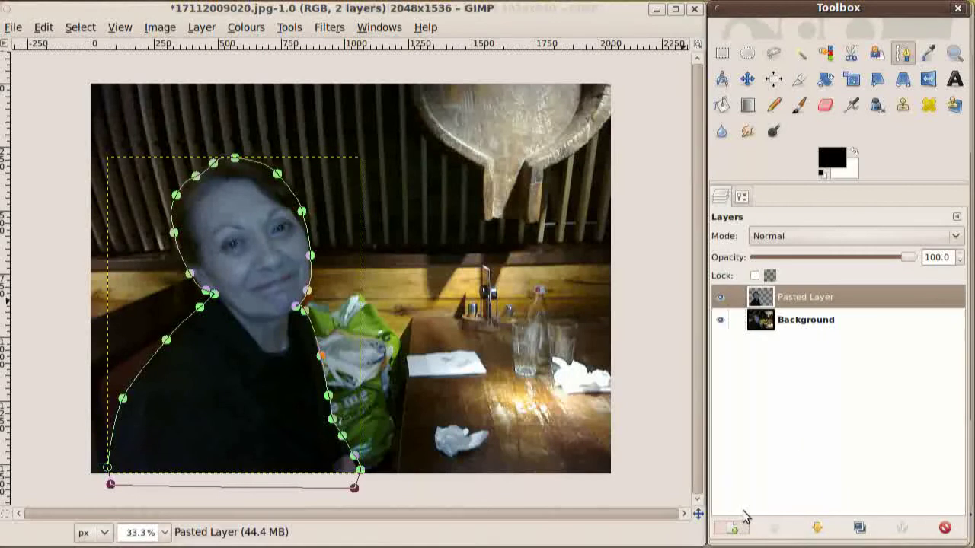
left_click(720, 320)
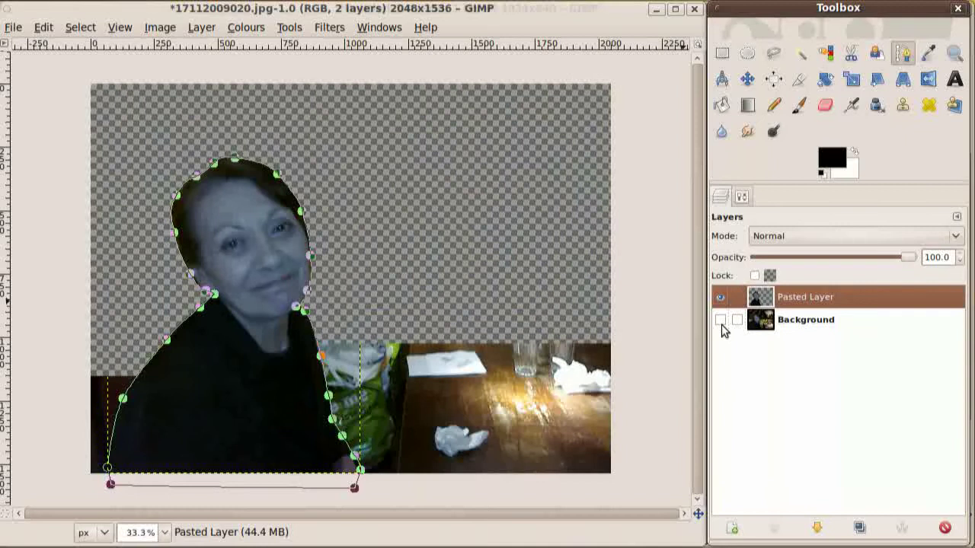
Clear the selection using the rectangle select tool
key("r")
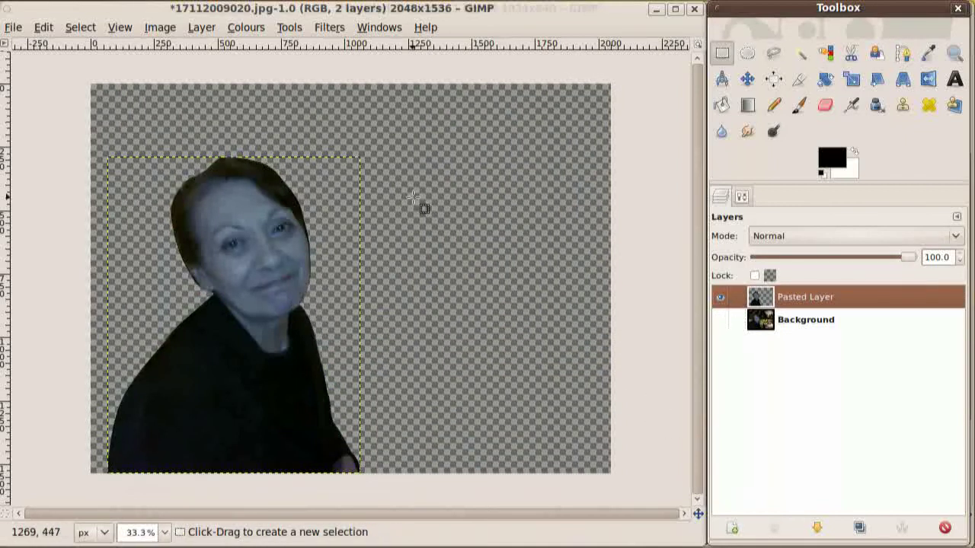
left_click_drag(414, 198, 525, 308)
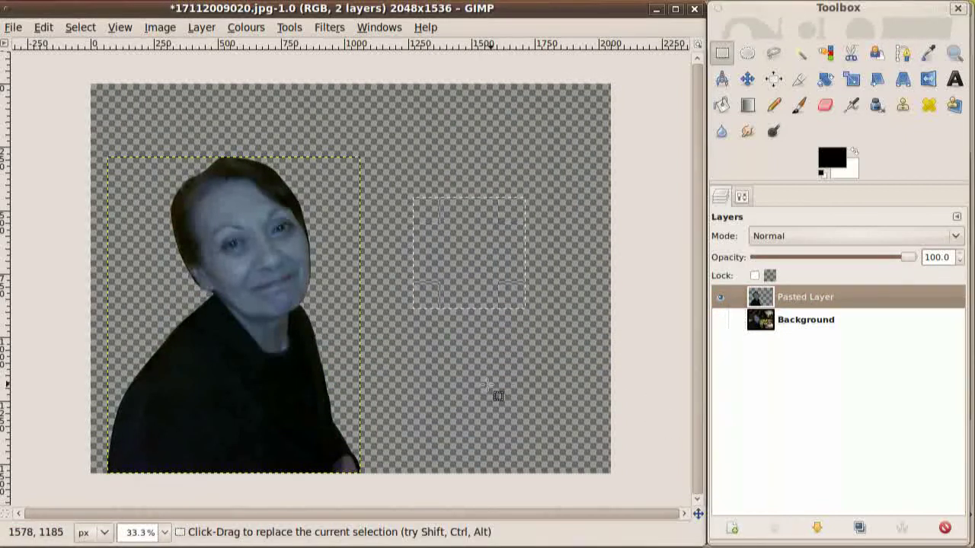
left_click(457, 361)
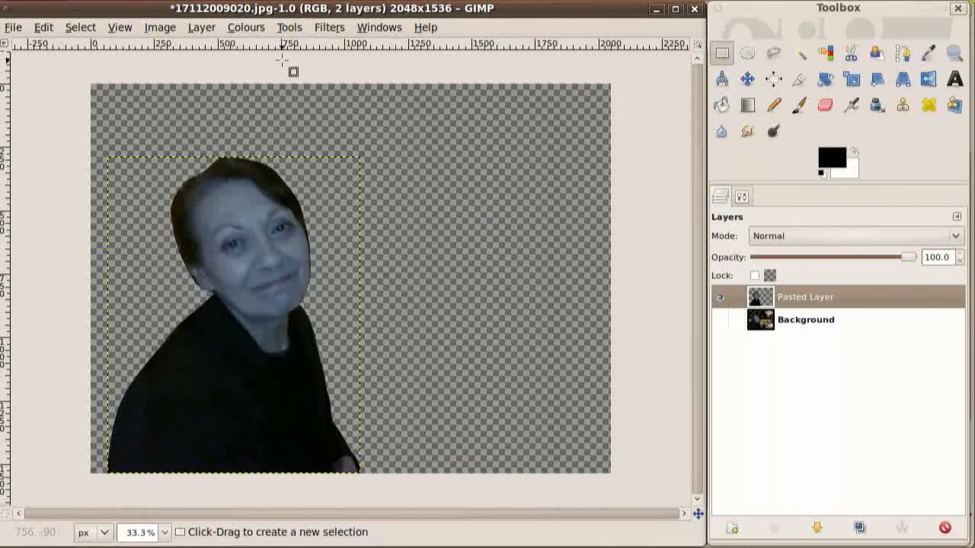
Open Colour Balance and set the midtones Yellow–Blue slider to -55
left_click(242, 30)
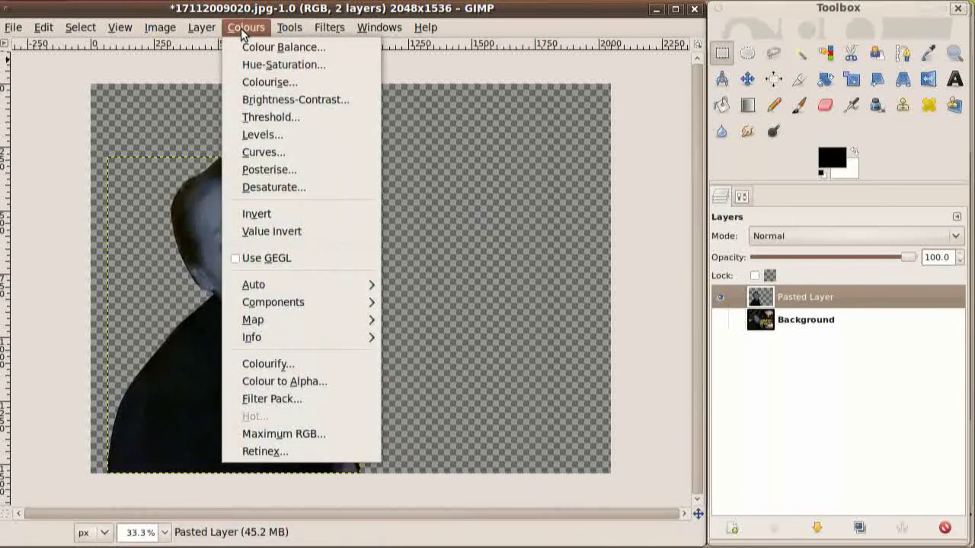
left_click(245, 48)
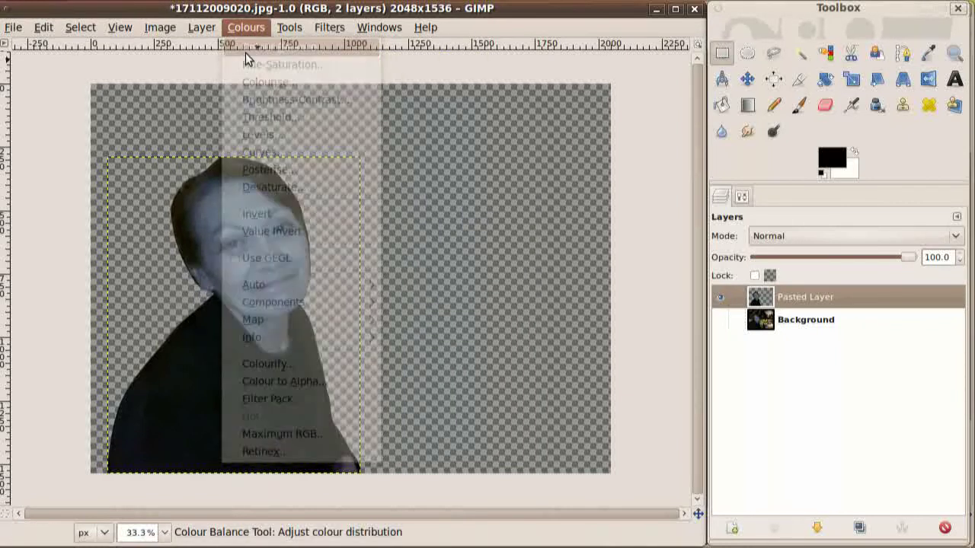
left_click_drag(546, 50, 466, 105)
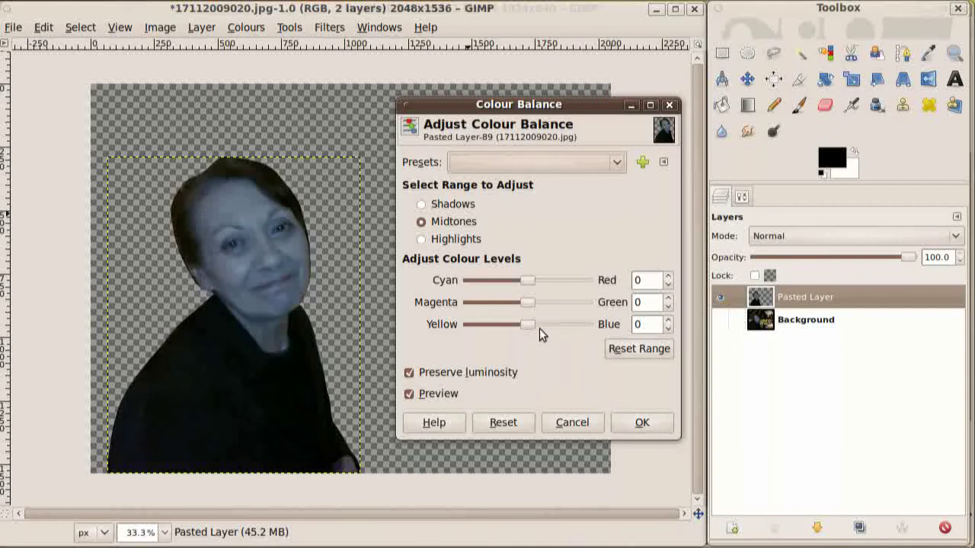
left_click_drag(528, 325, 470, 328)
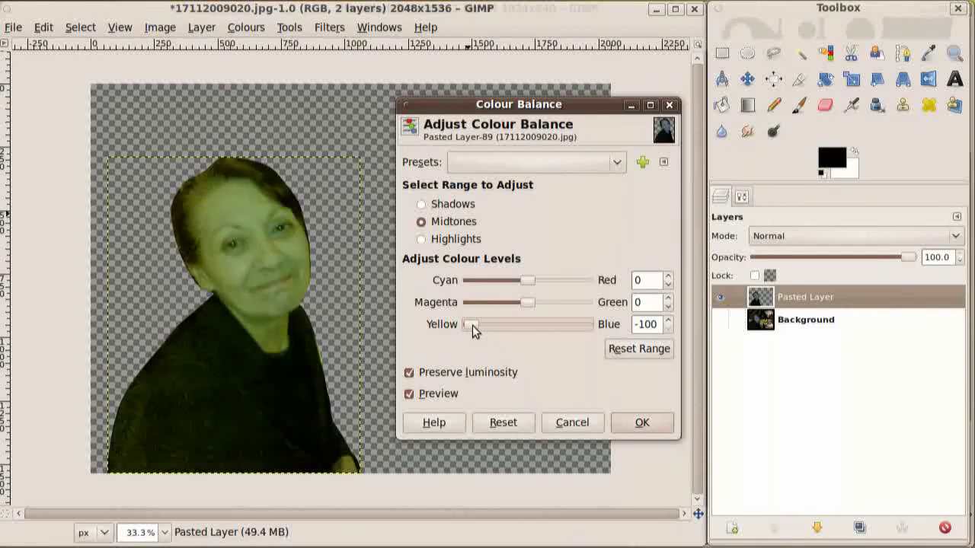
left_click_drag(472, 326, 500, 324)
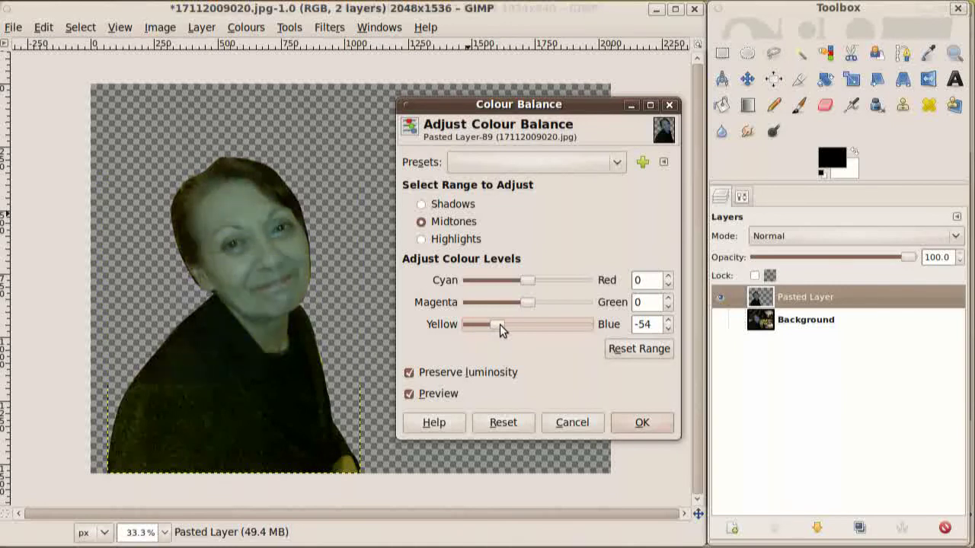
left_click_drag(500, 324, 496, 324)
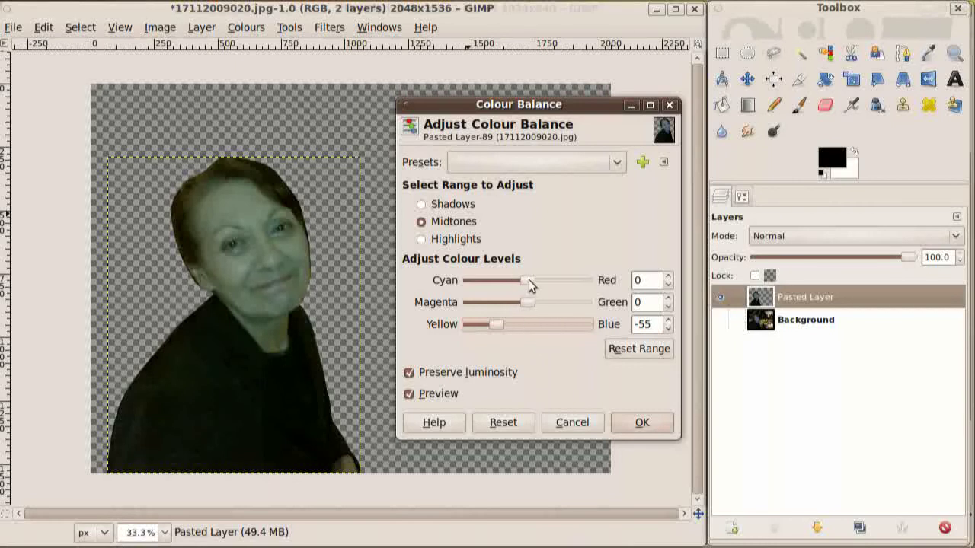
Raise the midtones Cyan–Red balance to 51
left_click_drag(529, 282, 538, 281)
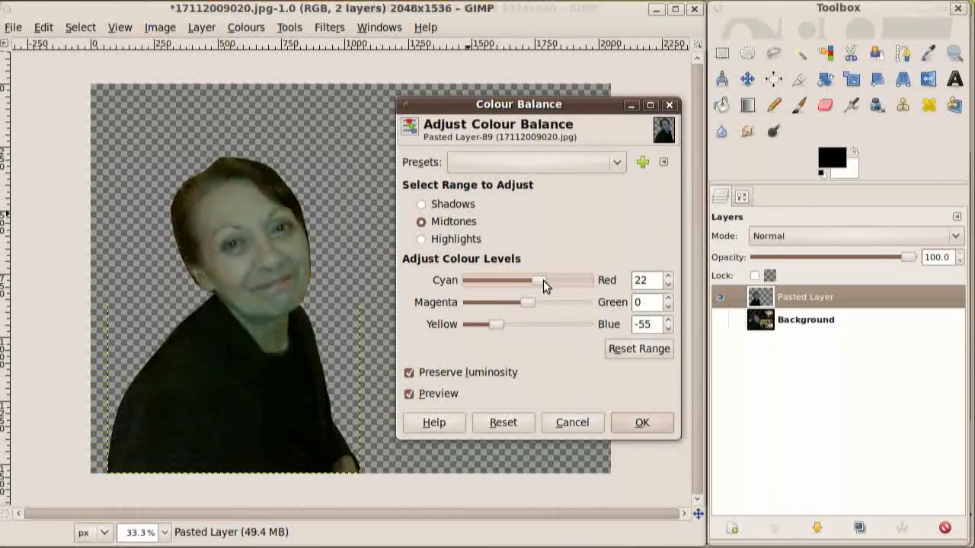
scroll(543, 280, "up", 1)
left_click_drag(544, 281, 547, 284)
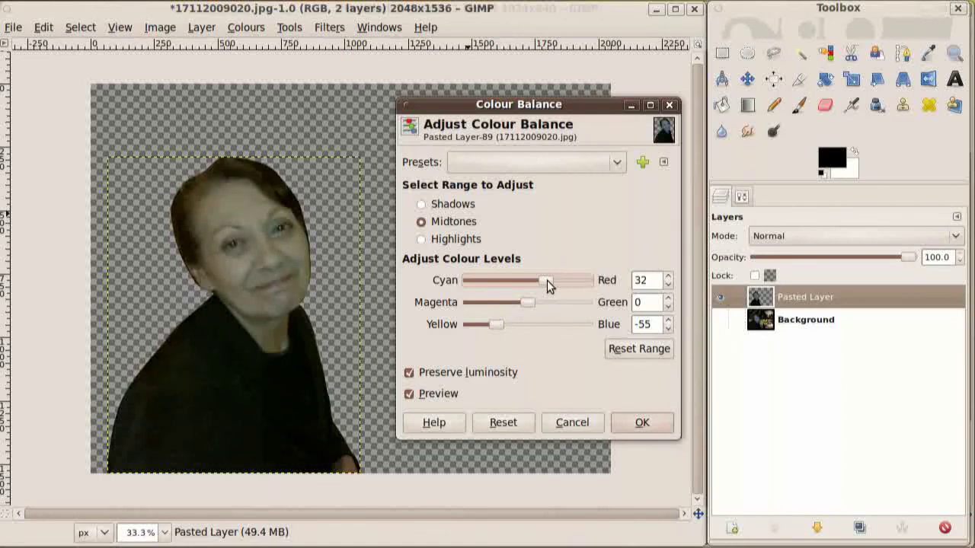
left_click_drag(547, 284, 549, 285)
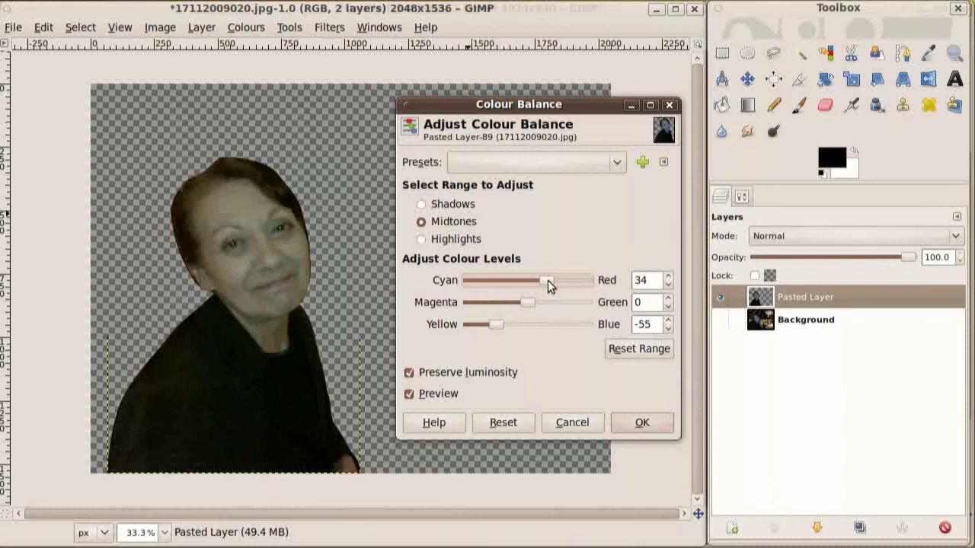
left_click_drag(547, 280, 549, 280)
left_click(558, 281)
left_click_drag(558, 282, 557, 282)
Confirm the Colour Balance dialog with OK to apply it to the Pasted Layer
left_click(642, 425)
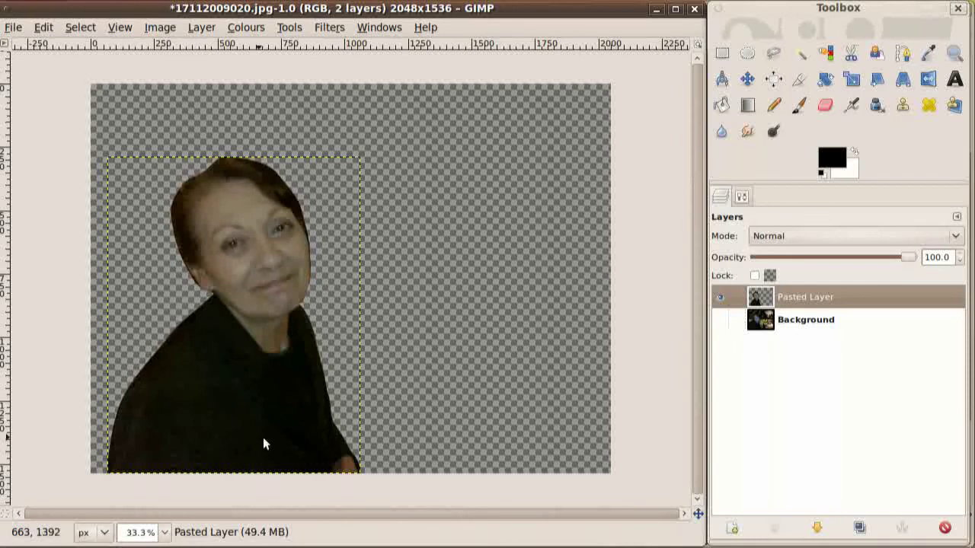
Trace a new path along the woman's collar, starting at the left of her neck
left_click(903, 53)
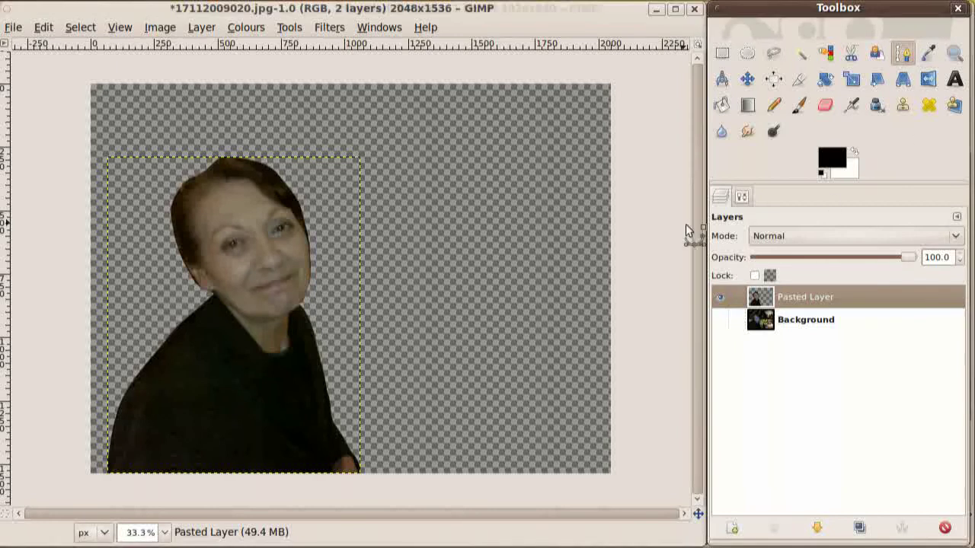
left_click(214, 296)
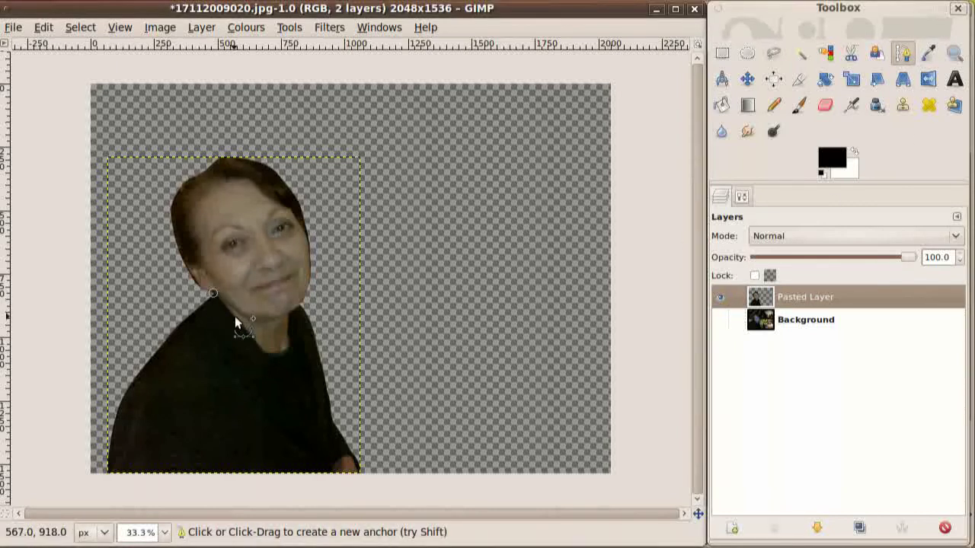
left_click(235, 320)
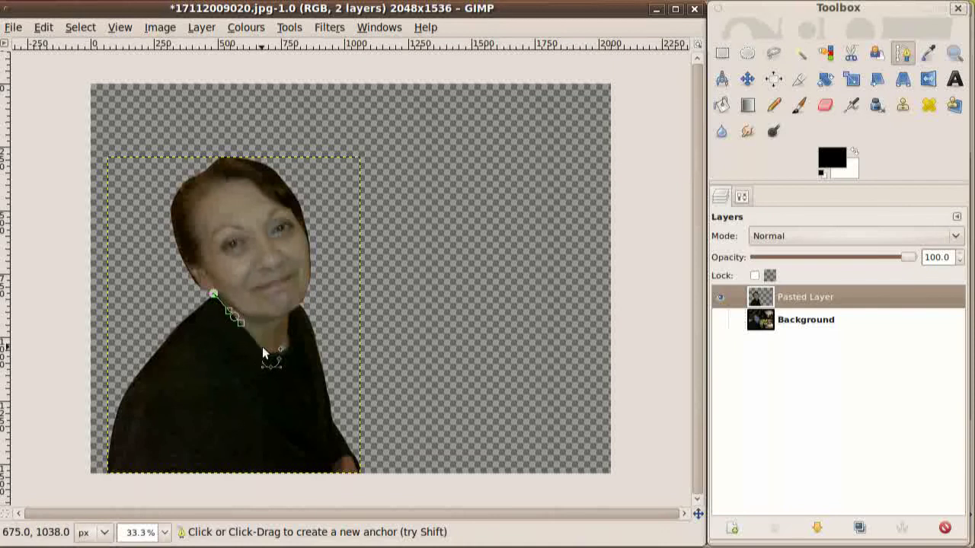
left_click(262, 349)
left_click_drag(273, 353, 285, 329)
left_click(289, 313)
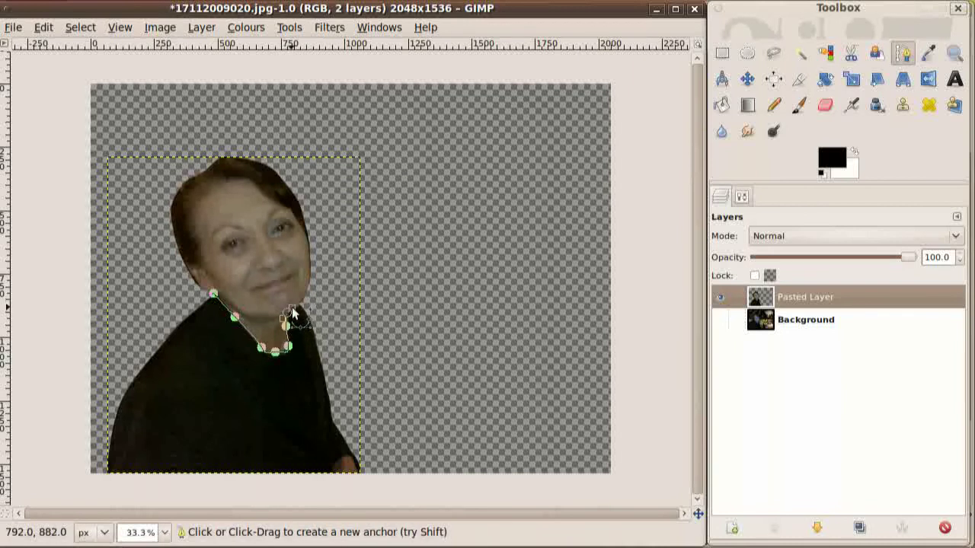
left_click_drag(294, 314, 326, 306)
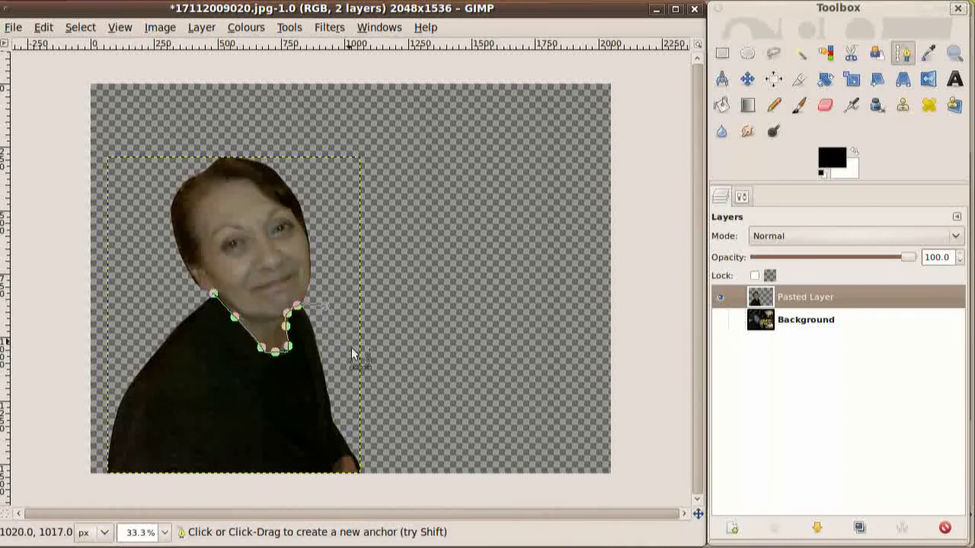
Extend the path around the jacket's bottom and left edge, then make it a selection
left_click(358, 475)
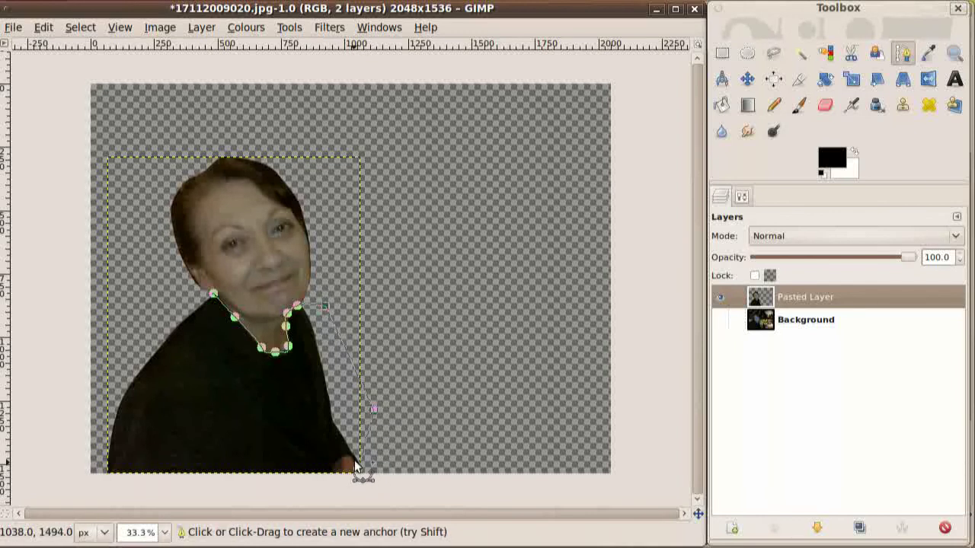
left_click_drag(348, 459, 331, 479)
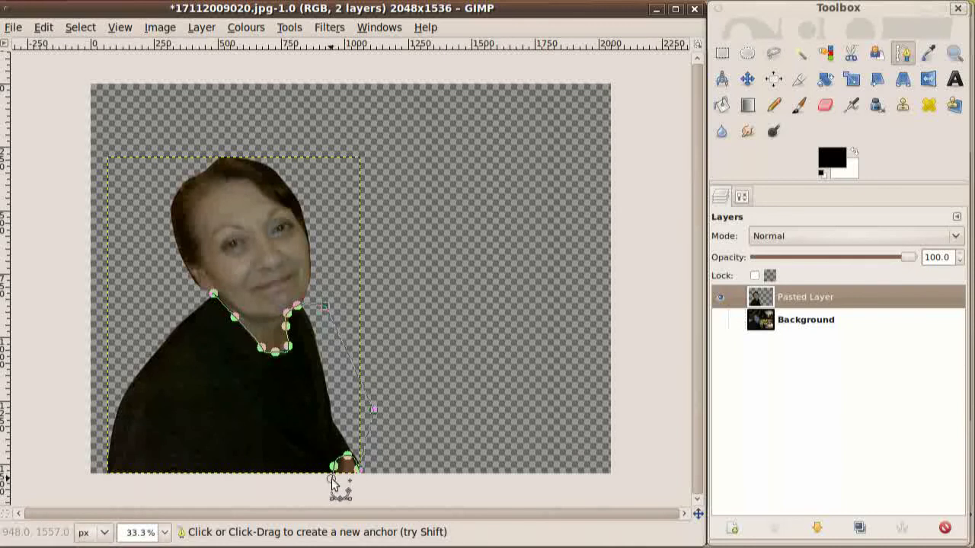
left_click(86, 483)
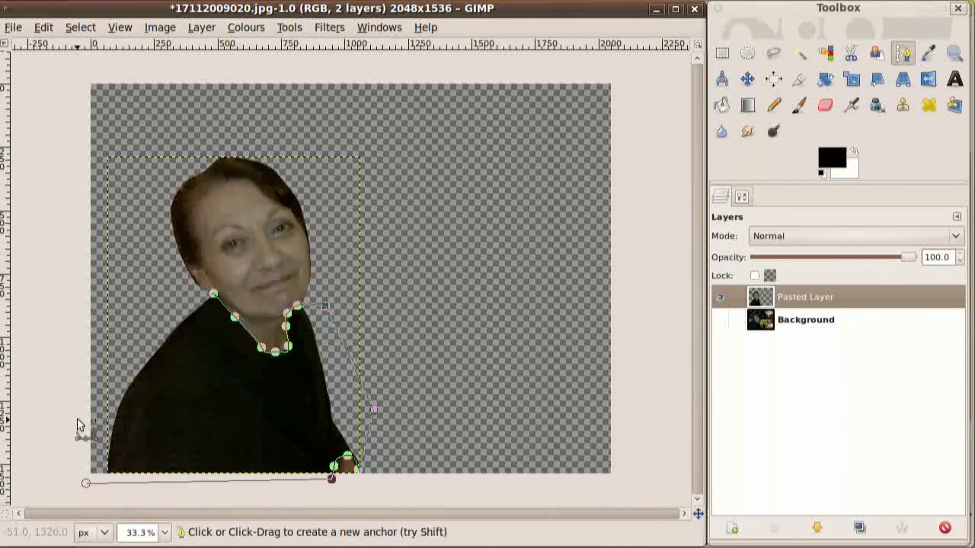
left_click(81, 286)
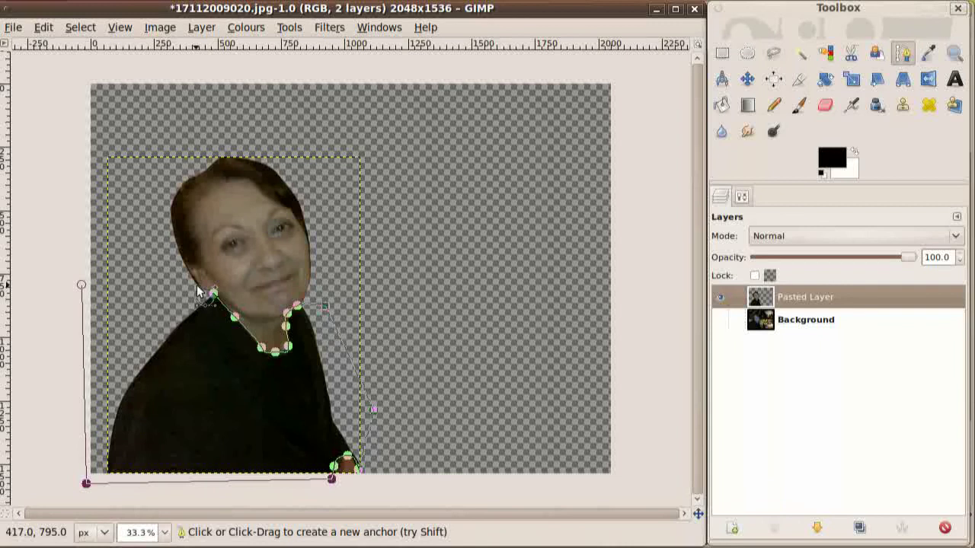
left_click(70, 29)
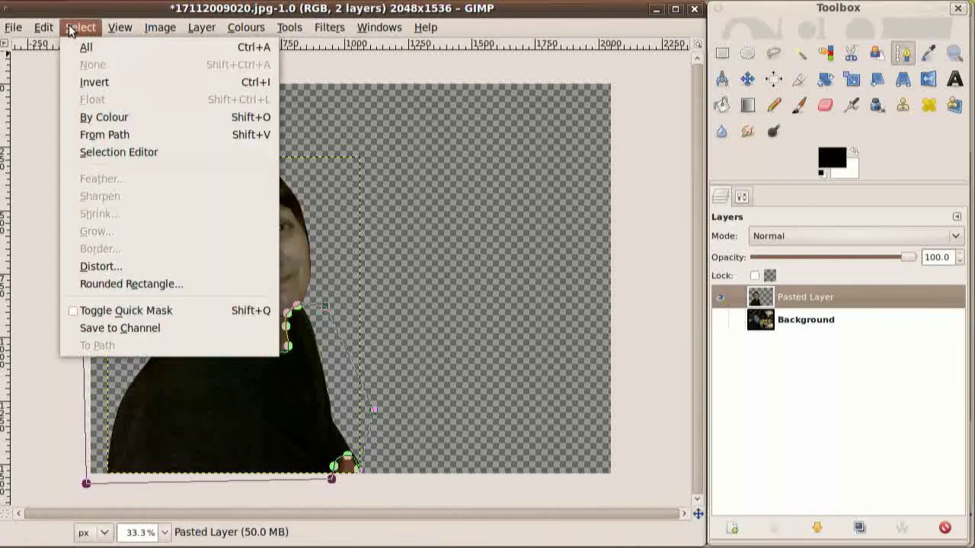
left_click(89, 133)
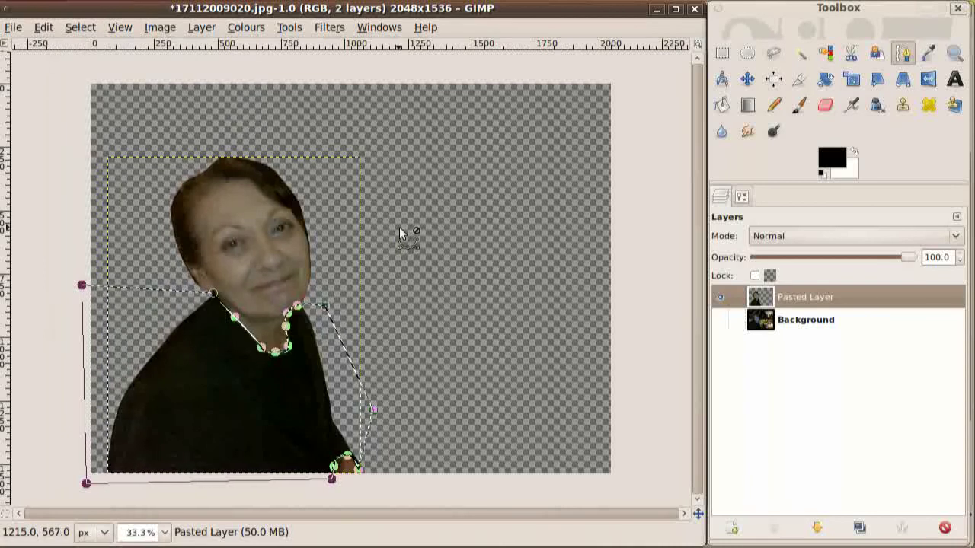
Set the Dodge/Burn tool to Burn with the Circle (19) brush at scale 10.00
left_click(773, 136)
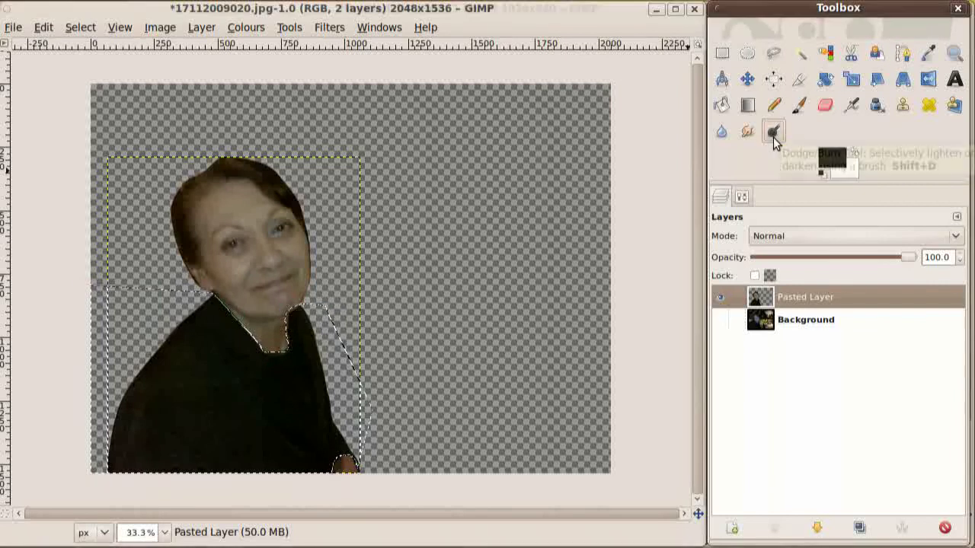
left_click(741, 197)
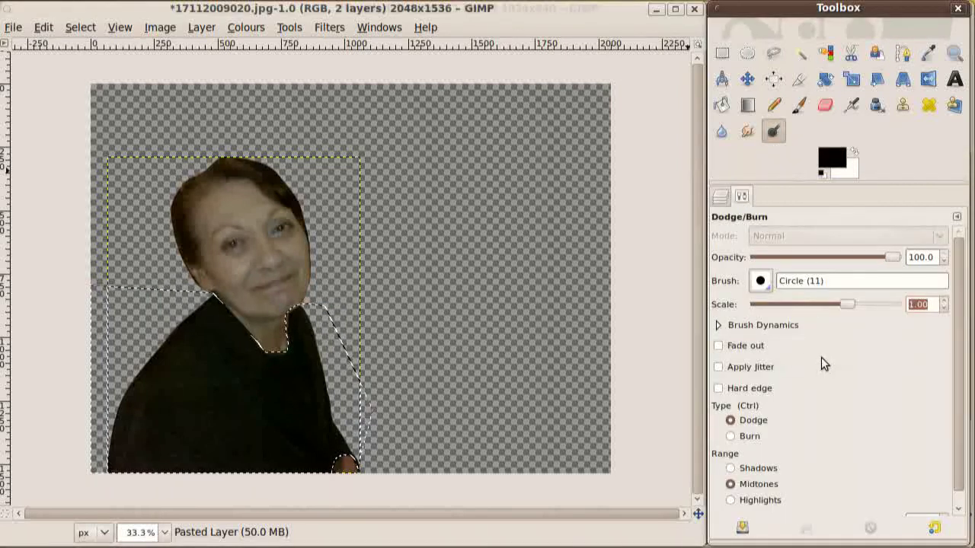
left_click(761, 281)
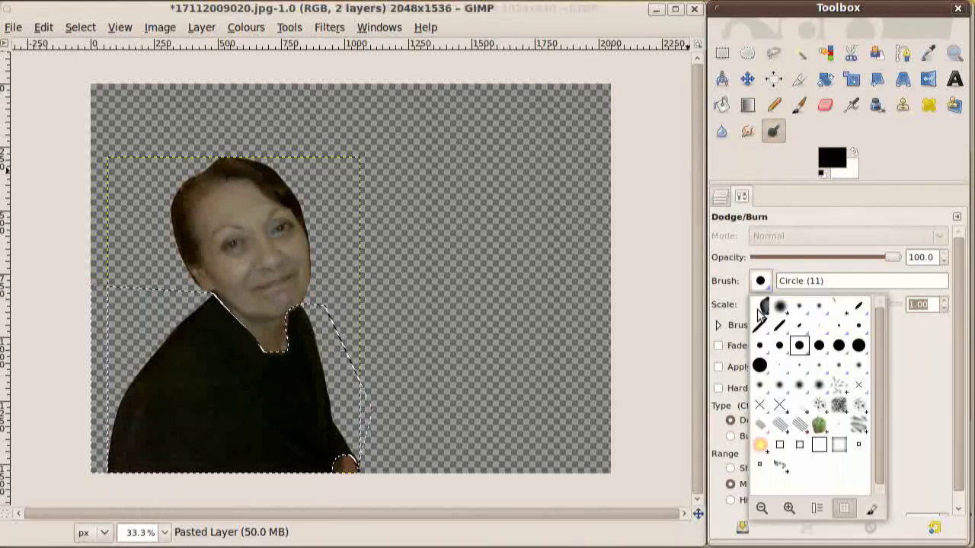
left_click(759, 367)
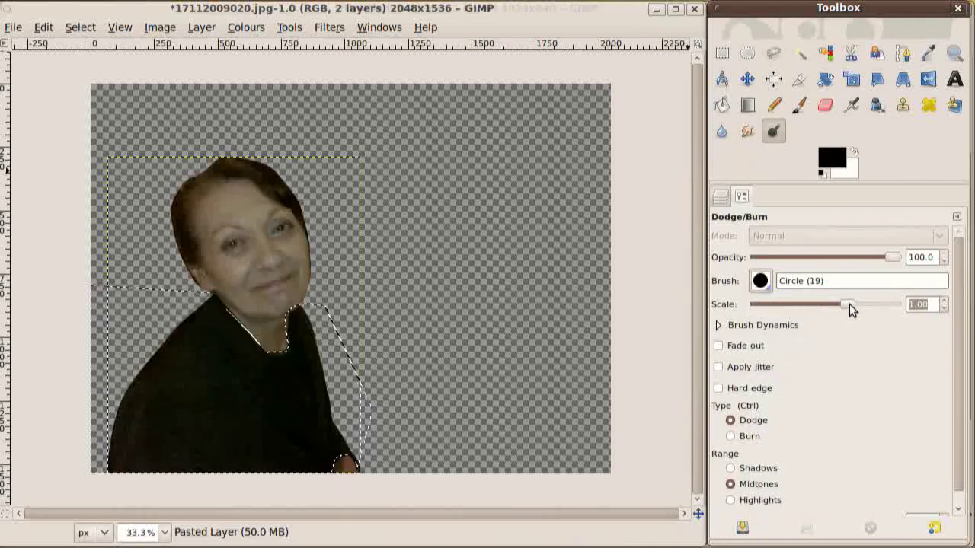
left_click_drag(849, 304, 897, 304)
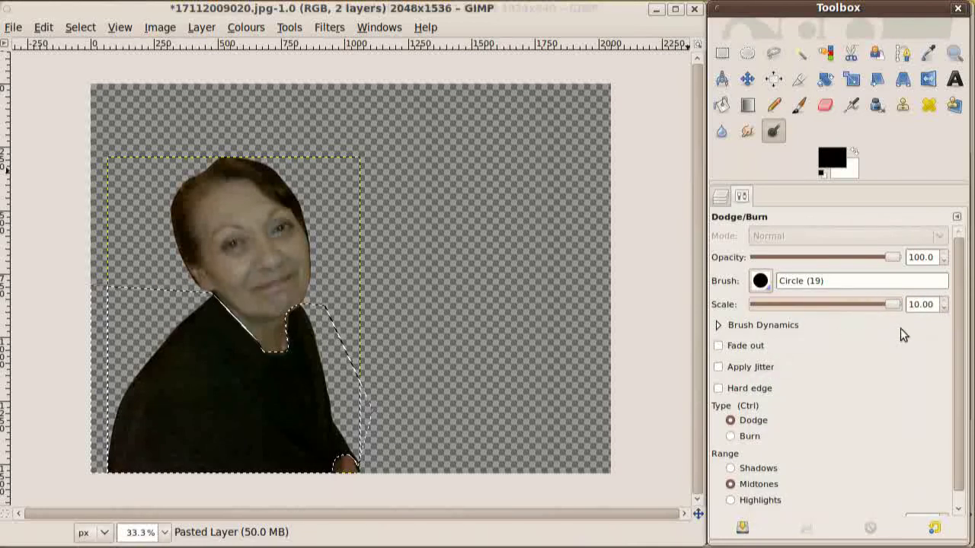
scroll(804, 400, "down", 1)
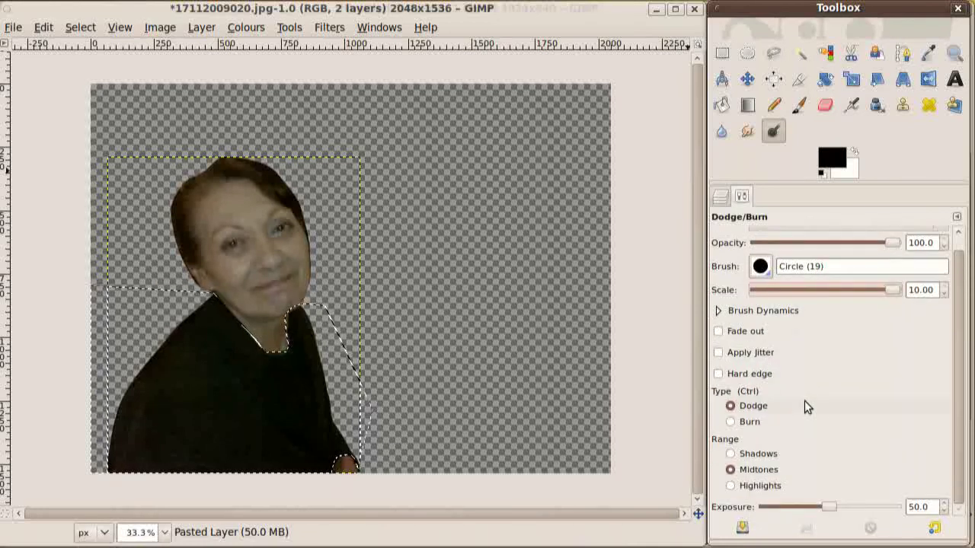
left_click(730, 422)
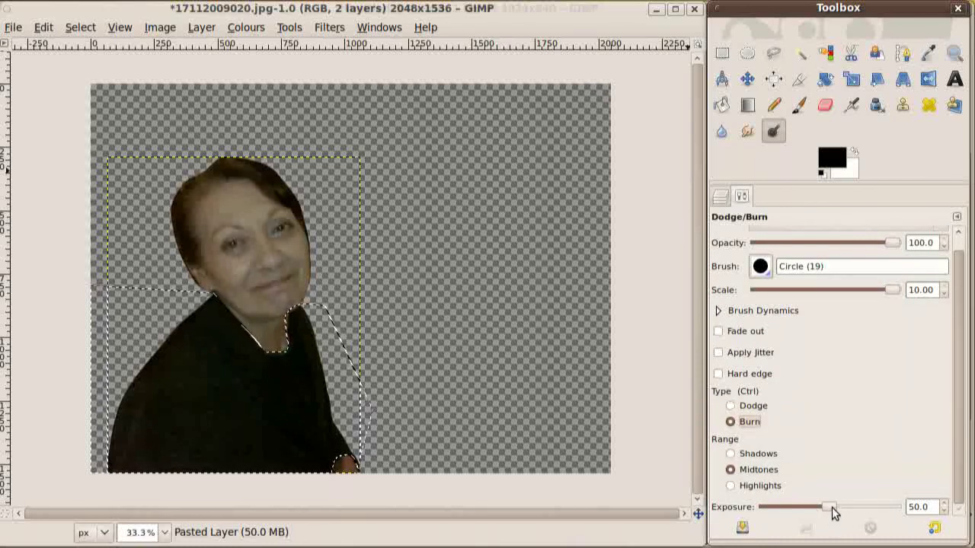
Raise burn exposure to 100 and paint over the jacket and collar to darken them
left_click_drag(832, 510, 907, 511)
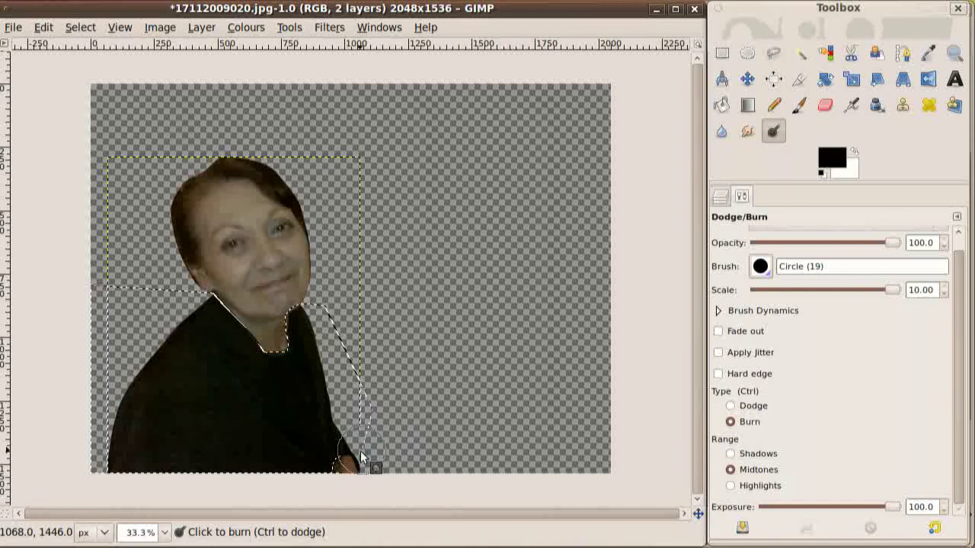
mouse_move(261, 455)
left_mouse_down()
mouse_move(124, 450)
mouse_move(98, 431)
mouse_move(354, 415)
mouse_move(337, 395)
mouse_move(120, 393)
mouse_move(162, 365)
mouse_move(323, 358)
mouse_move(326, 337)
mouse_move(267, 325)
left_mouse_up()
mouse_move(189, 325)
left_mouse_down()
mouse_move(161, 310)
mouse_move(367, 323)
mouse_move(409, 318)
left_mouse_up()
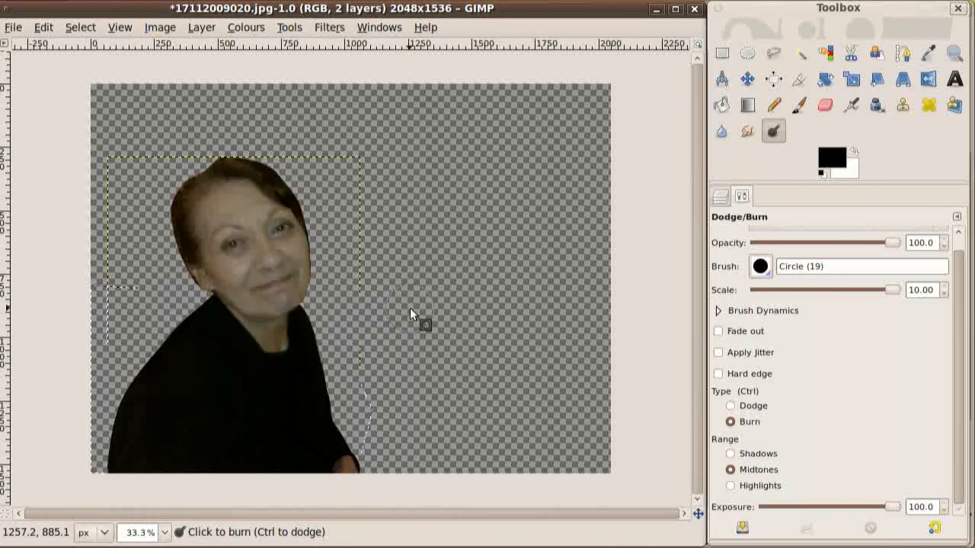
mouse_move(409, 315)
left_mouse_down()
mouse_move(391, 353)
mouse_move(326, 402)
mouse_move(275, 411)
mouse_move(266, 404)
mouse_move(261, 414)
mouse_move(305, 434)
mouse_move(281, 414)
mouse_move(313, 447)
mouse_move(269, 410)
mouse_move(293, 437)
mouse_move(179, 457)
left_mouse_up()
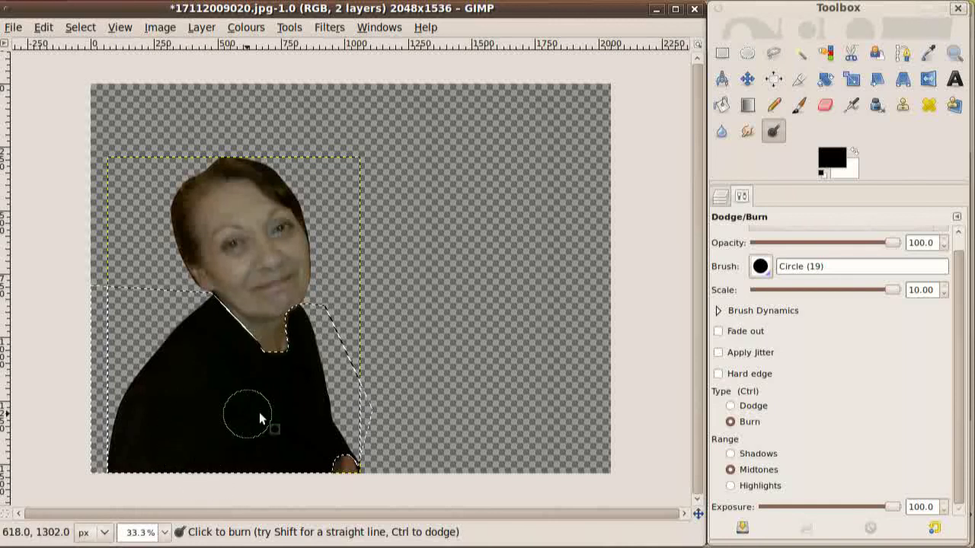
Remove the jacket selection with the rectangle select tool
left_click(722, 53)
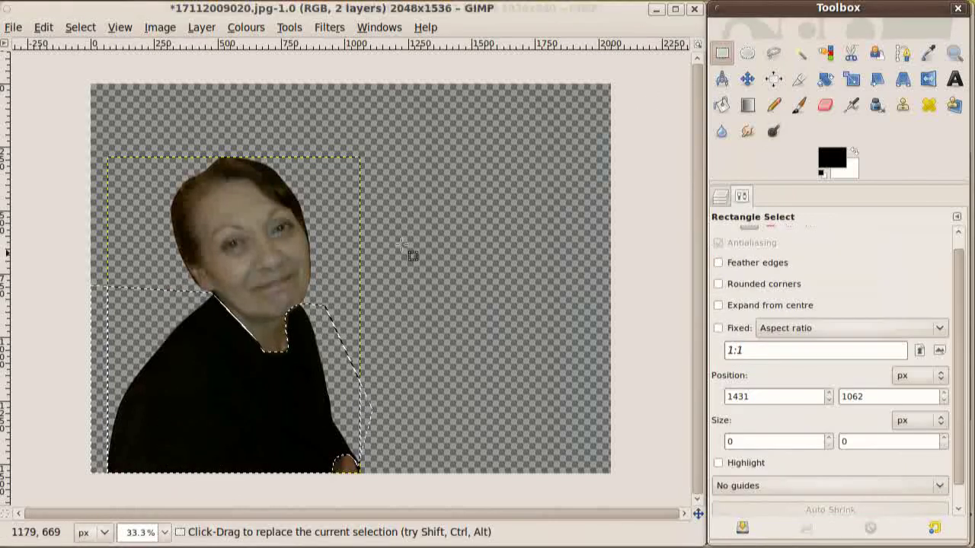
left_click_drag(403, 240, 475, 319)
left_click(491, 333)
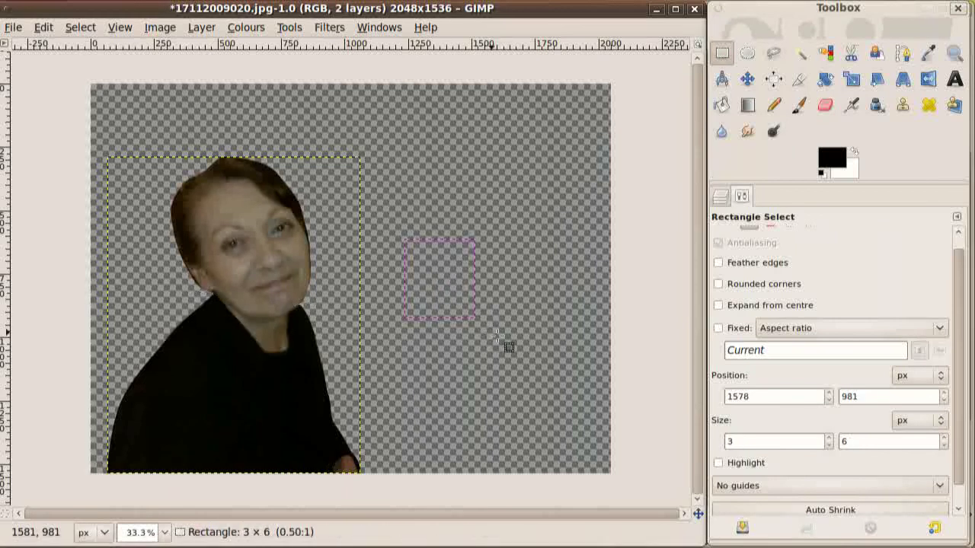
Show the Background layer and toggle the Pasted Layer off and on to compare
left_click(721, 196)
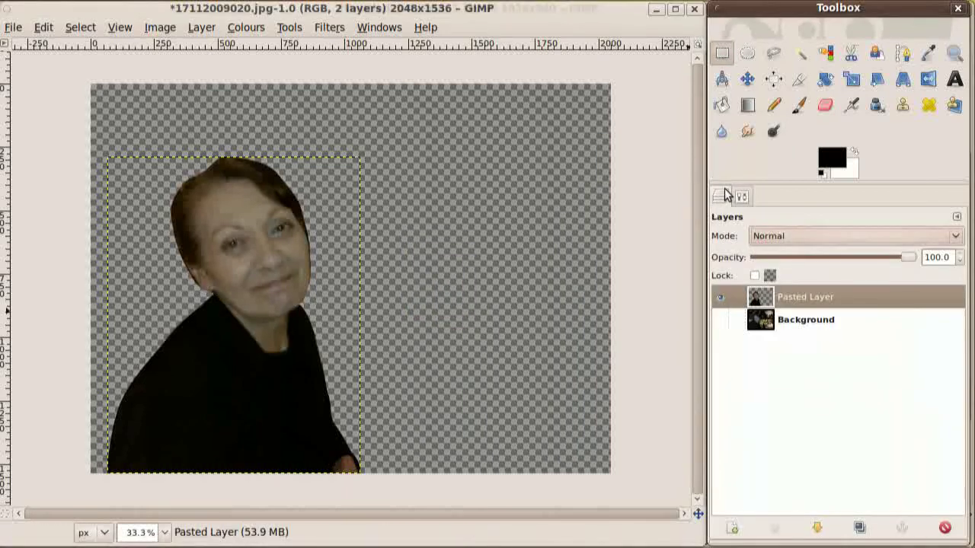
left_click(721, 320)
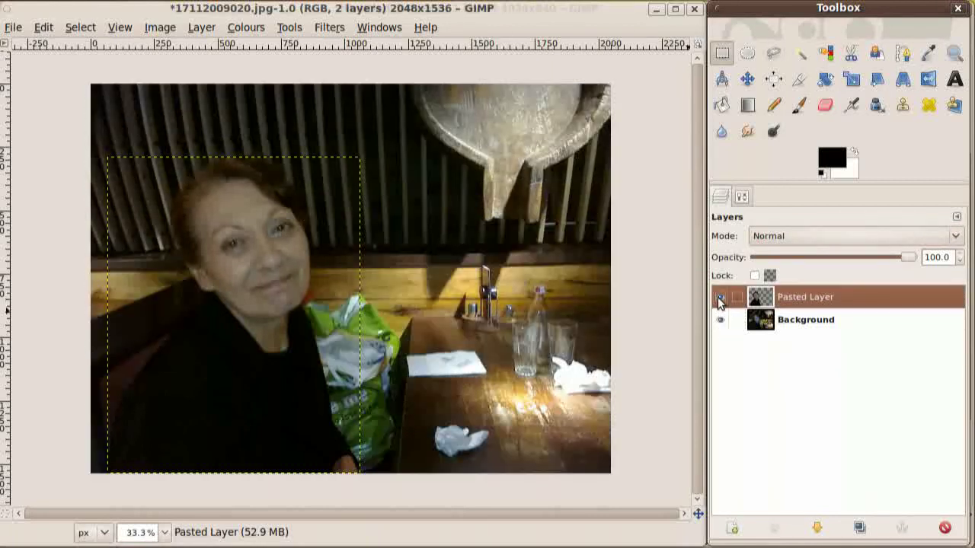
left_click(720, 298)
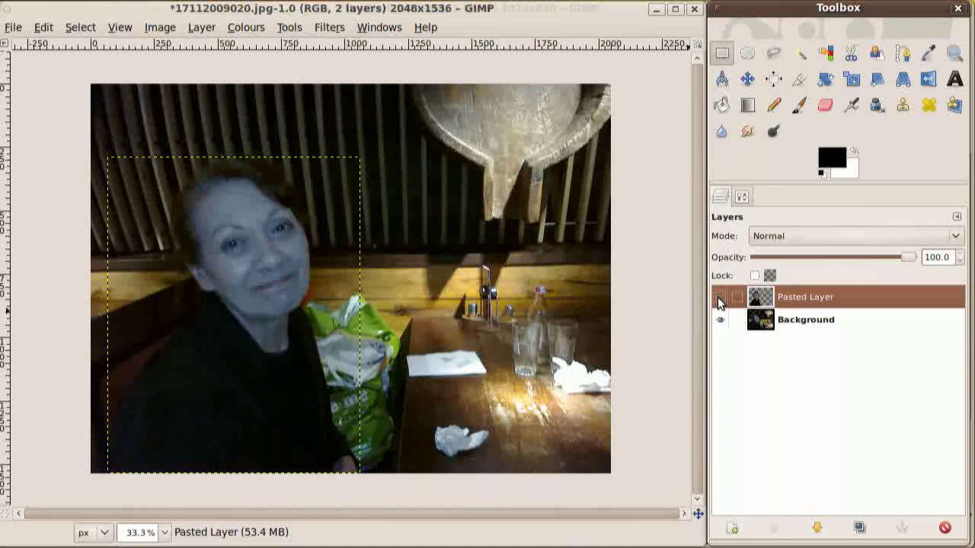
left_click(718, 297)
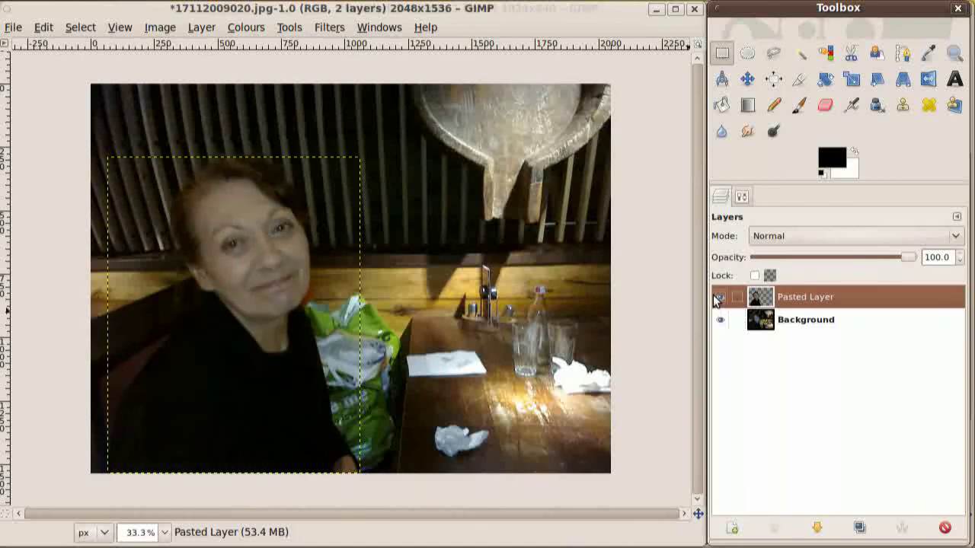